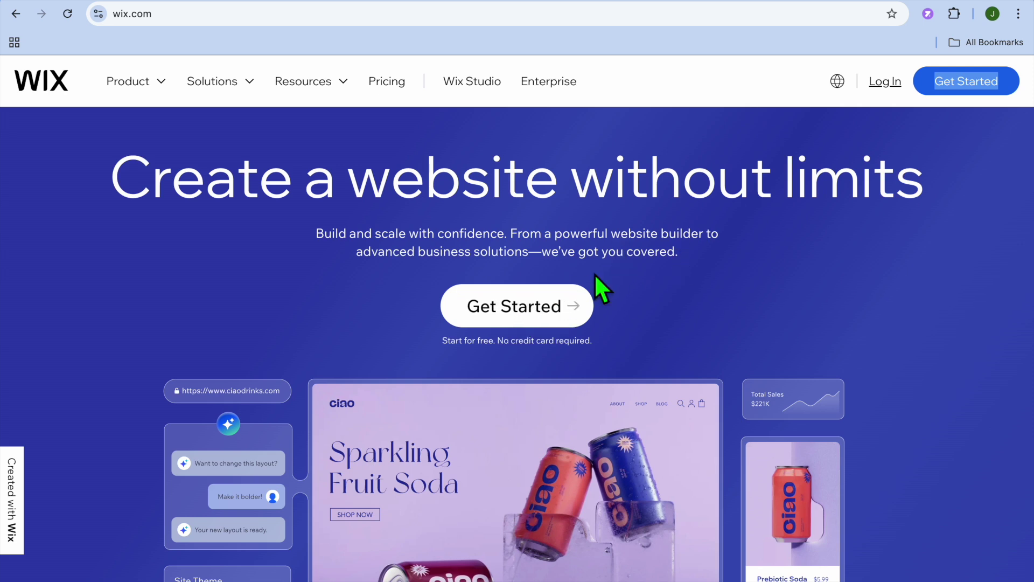
# Sign up for a Wix account and start creating a new Wix Studio site.
pyautogui.click(582, 285)
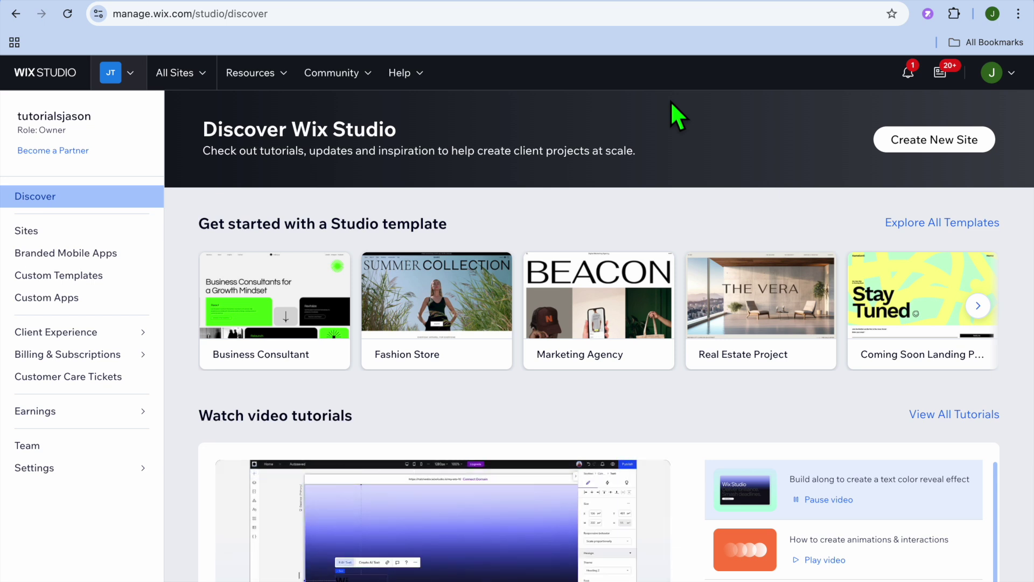
pyautogui.click(911, 145)
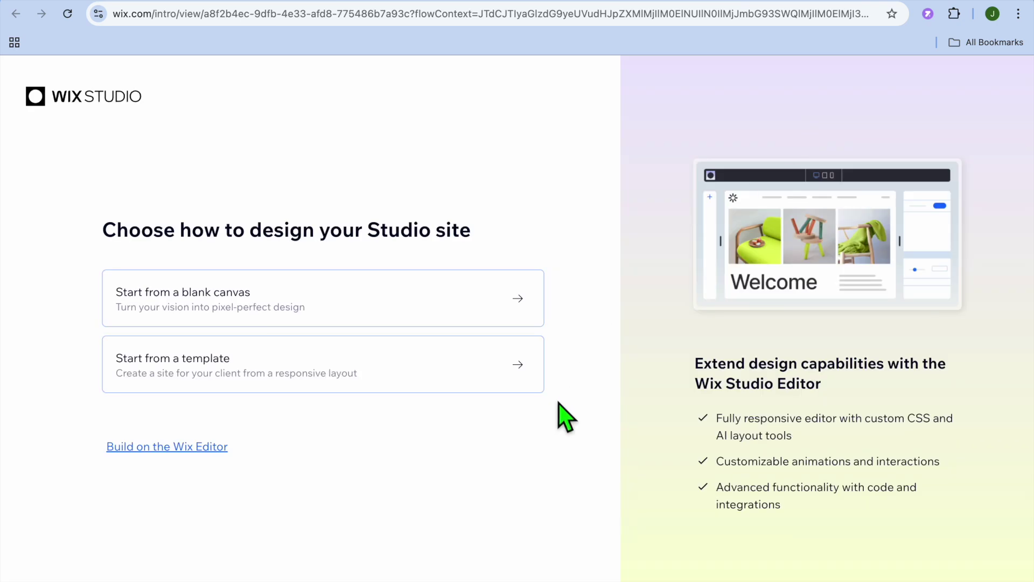
# Search 'HOME INS' and choose Home Inspection Service as the site type.
pyautogui.moveTo(182, 450)
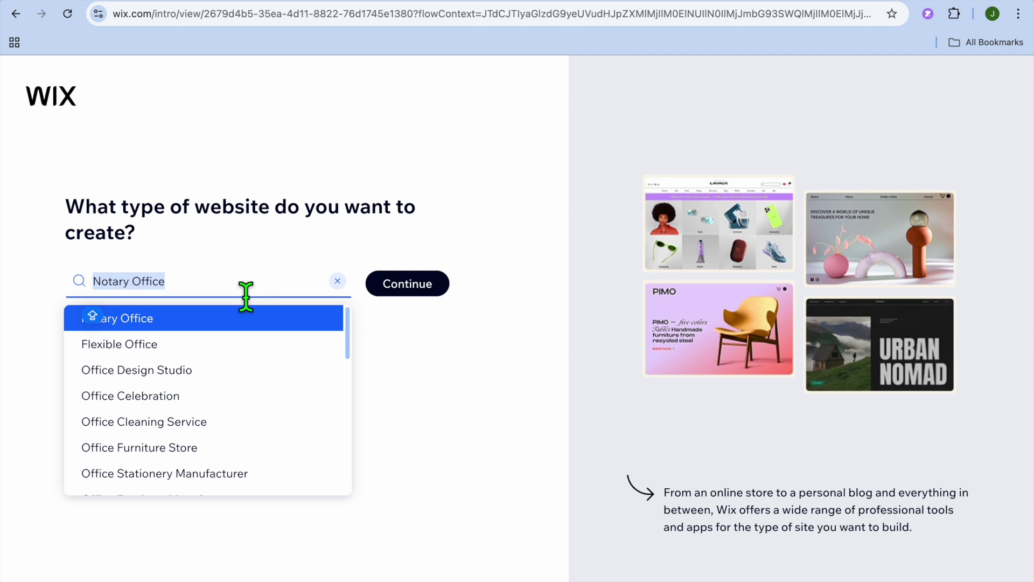
pyautogui.write('H')
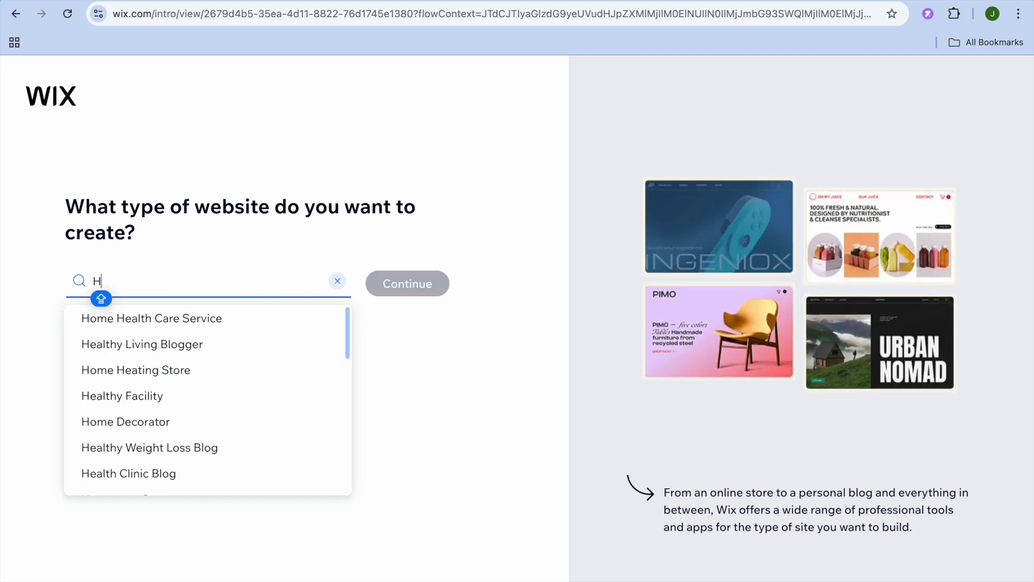
pyautogui.write('OME')
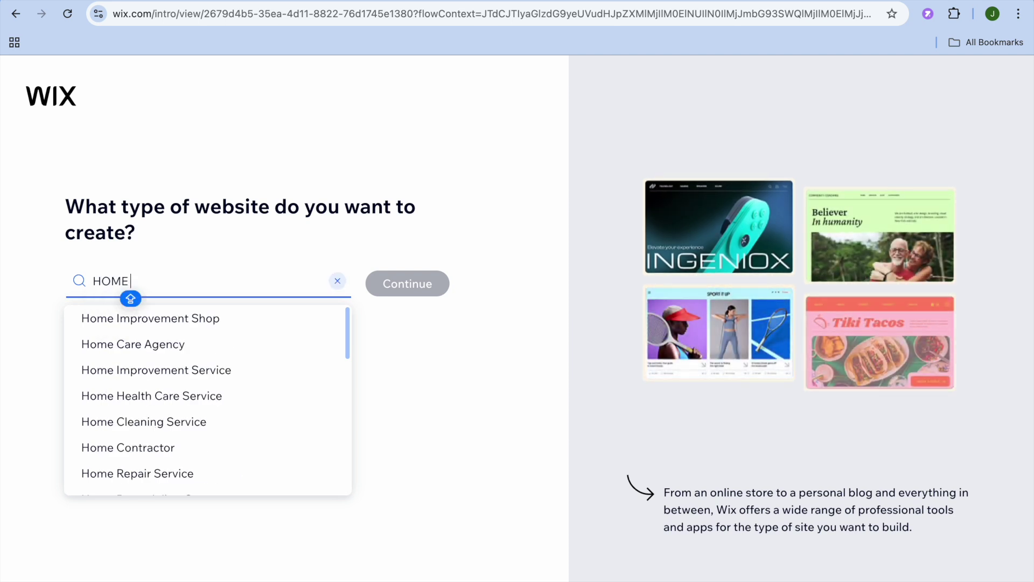
pyautogui.write(' INS')
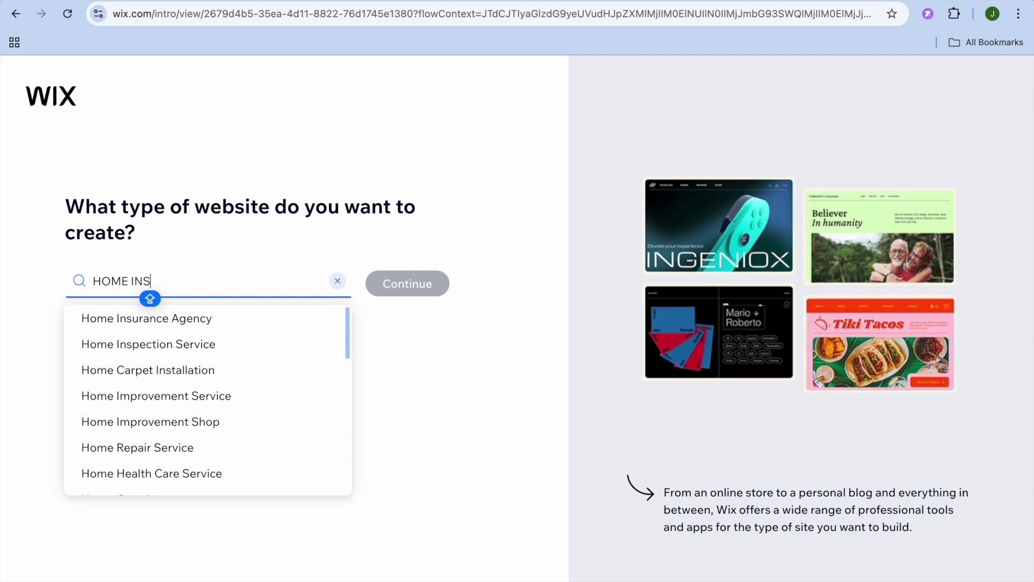
pyautogui.click(213, 349)
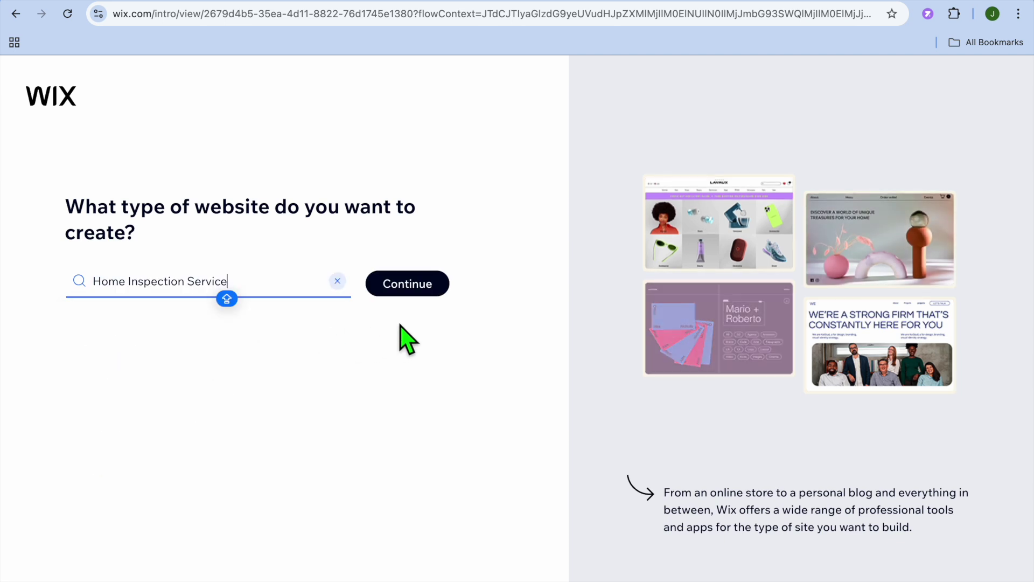
pyautogui.click(412, 286)
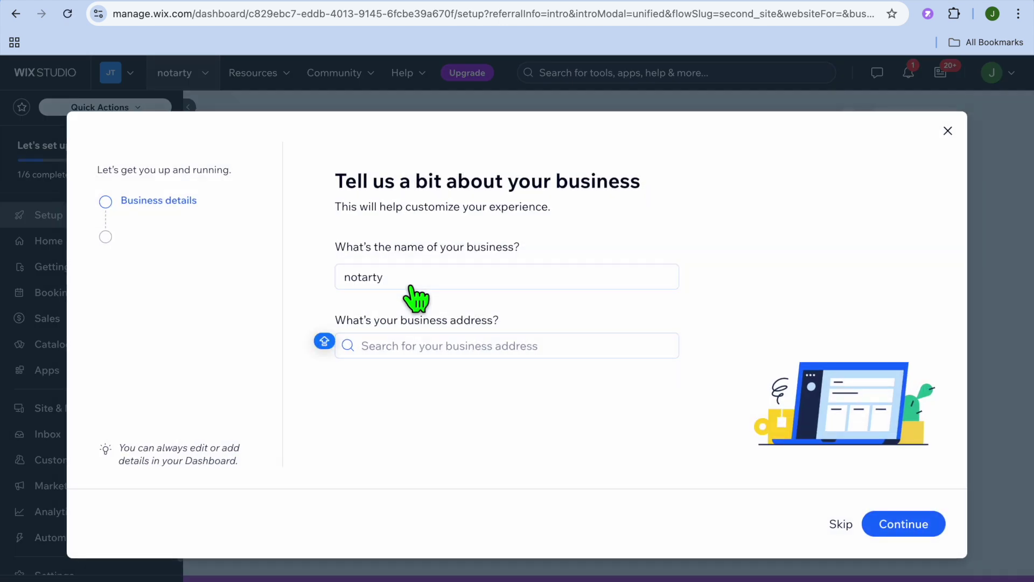
# Change the business name to HOME and confirm the business details.
pyautogui.click(398, 289)
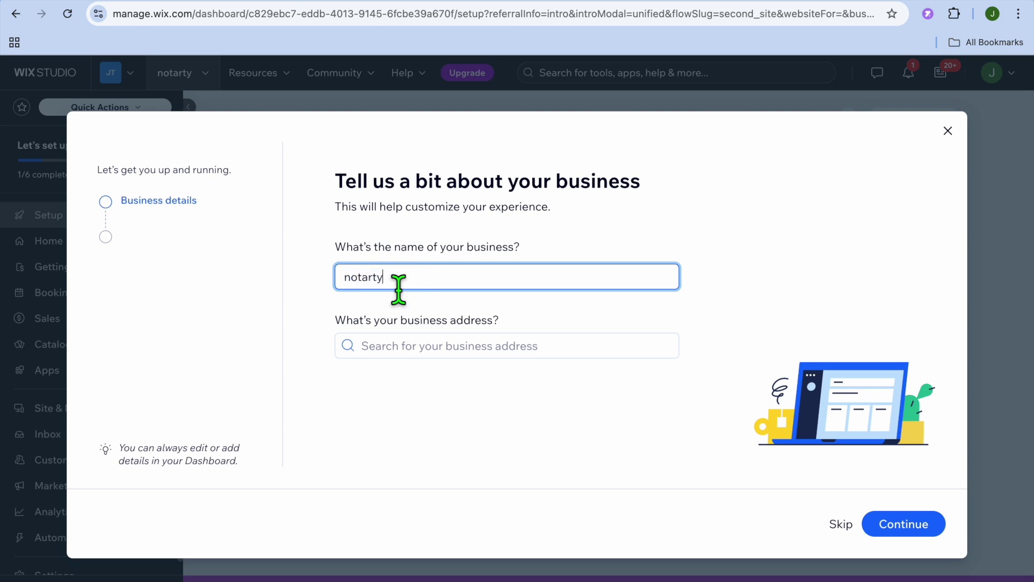
pyautogui.doubleClick(362, 279)
pyautogui.write('HOME')
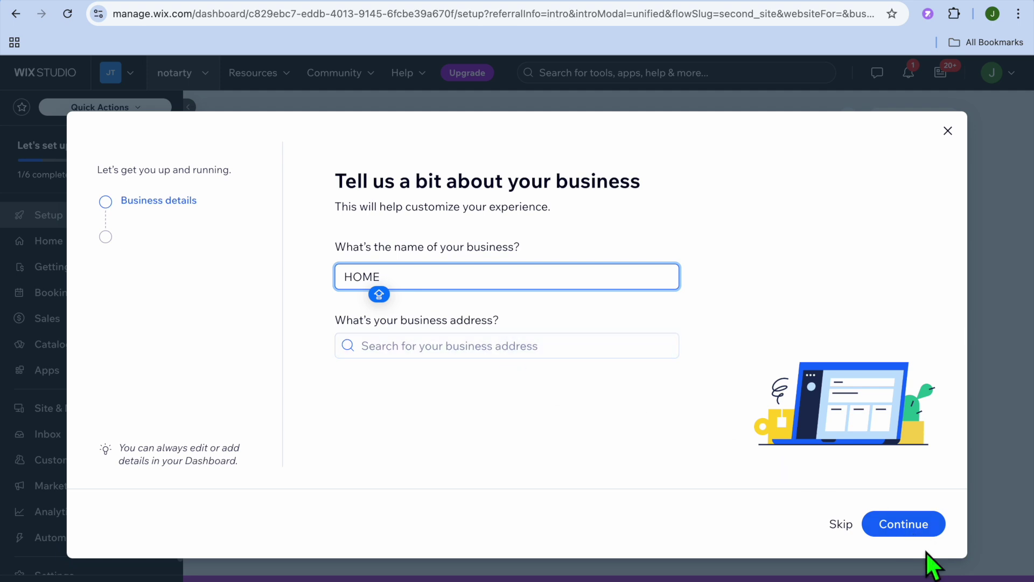
pyautogui.click(905, 525)
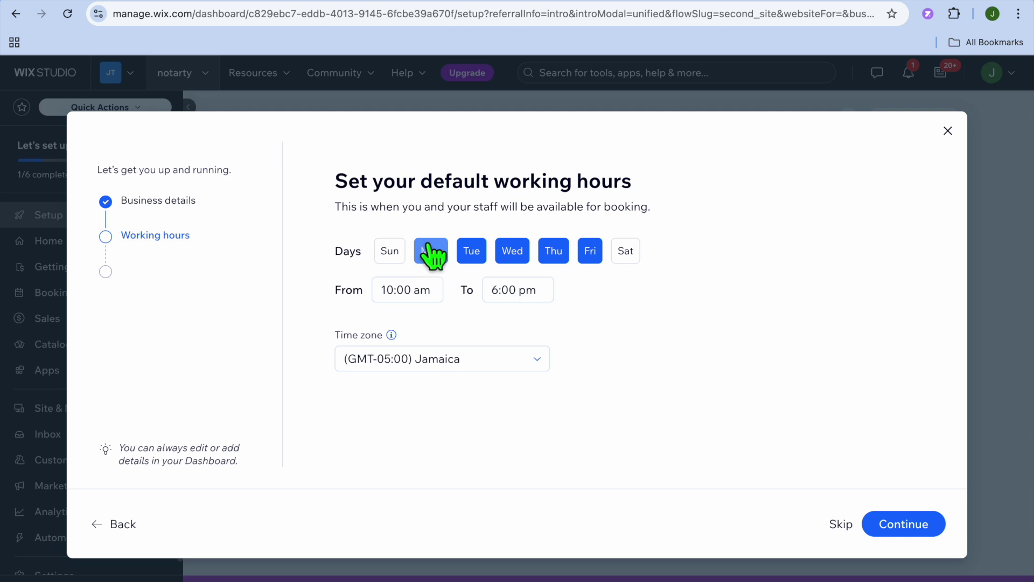
# Set the working hours to 9:00 am – 4:00 pm and save them.
pyautogui.click(429, 293)
pyautogui.scroll(2, 426, 351)
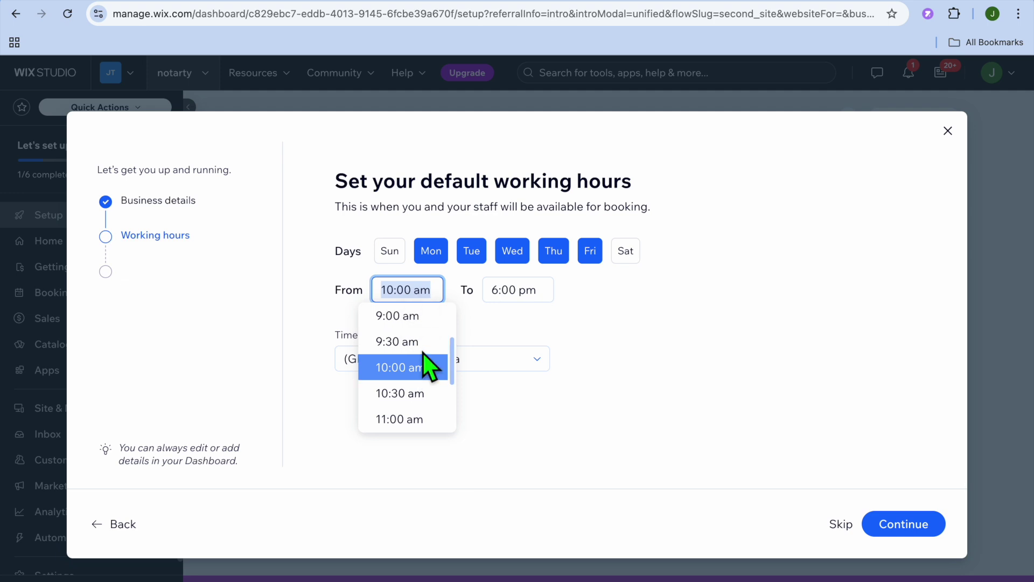
pyautogui.click(418, 330)
pyautogui.click(542, 295)
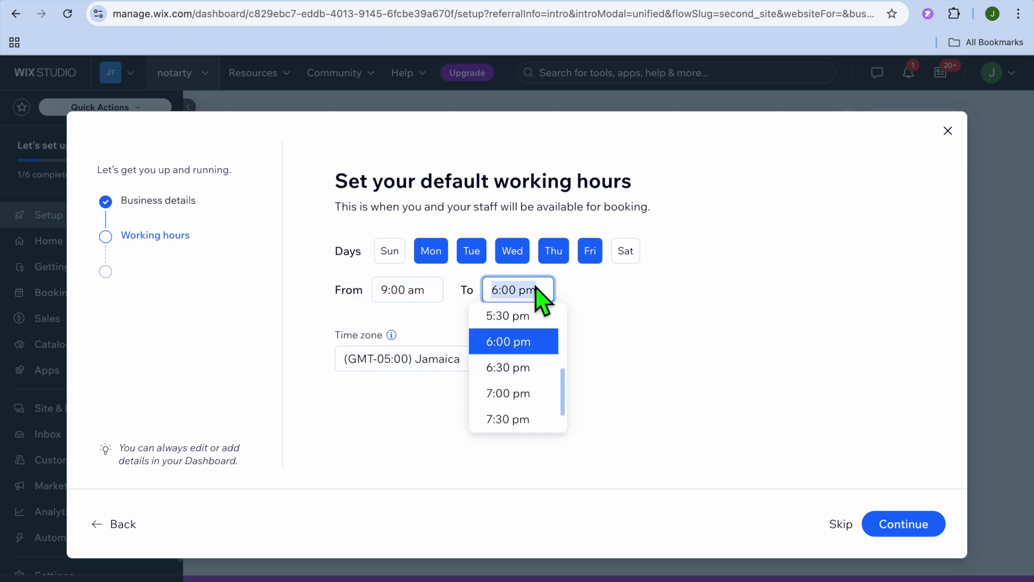
pyautogui.scroll(4, 528, 372)
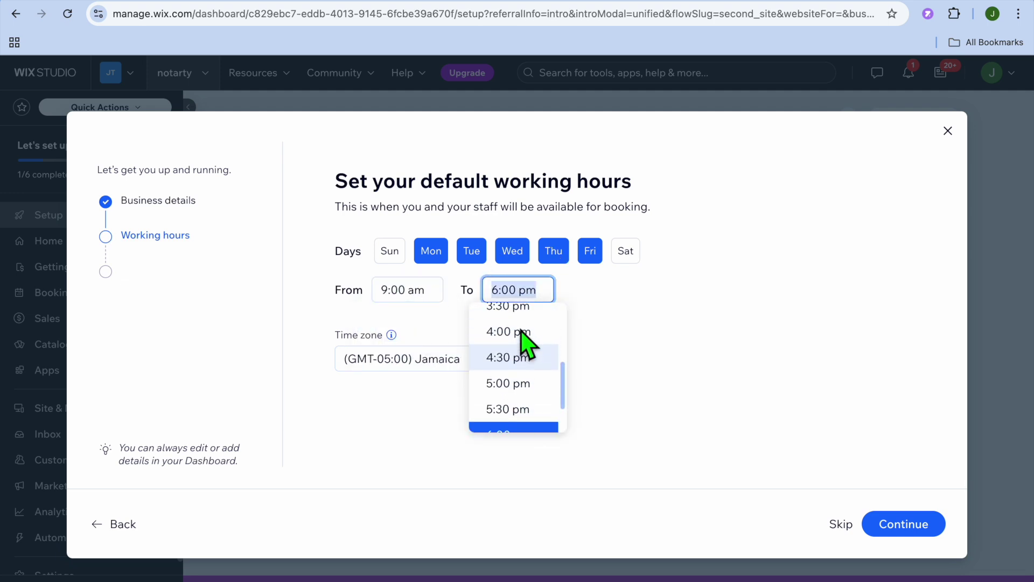
pyautogui.click(521, 333)
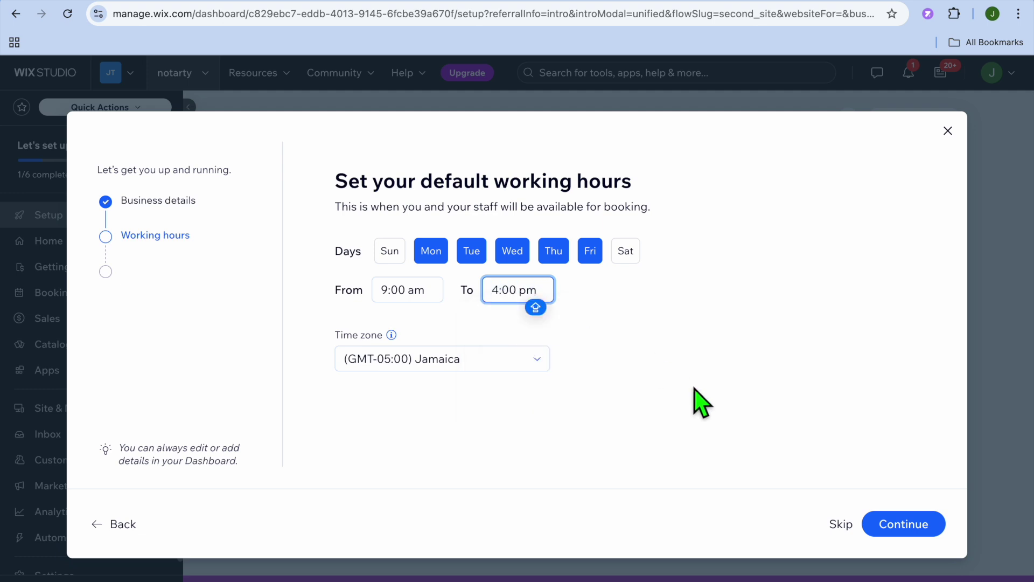
pyautogui.click(907, 530)
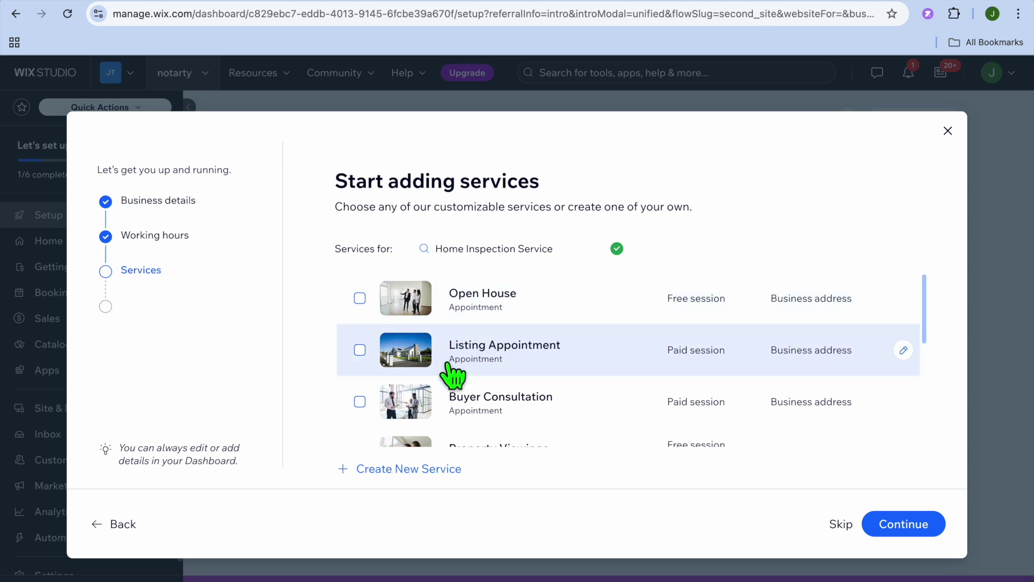
# Start a custom service in the services list, then discard it.
pyautogui.scroll(-5, 439, 385)
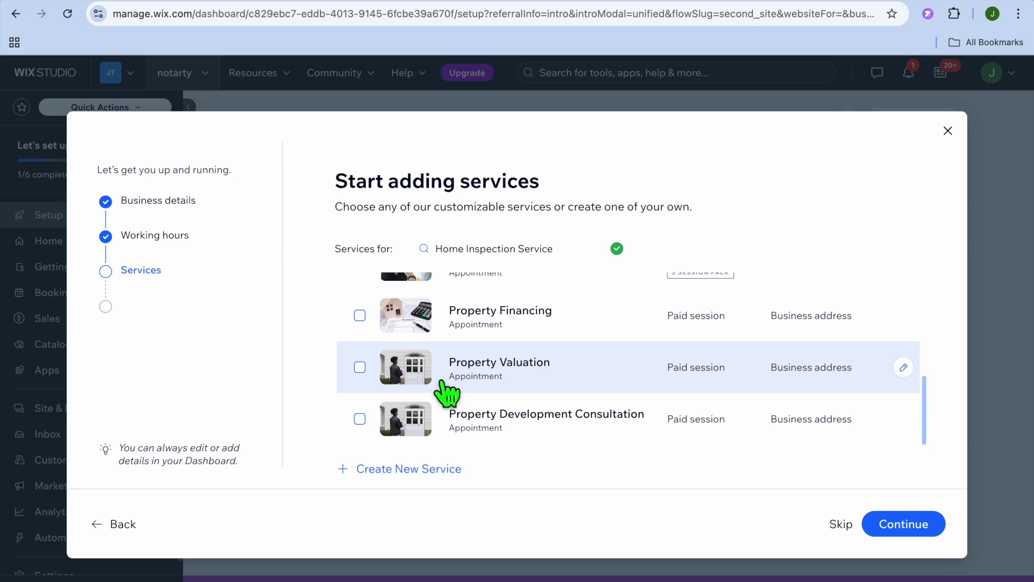
pyautogui.click(424, 469)
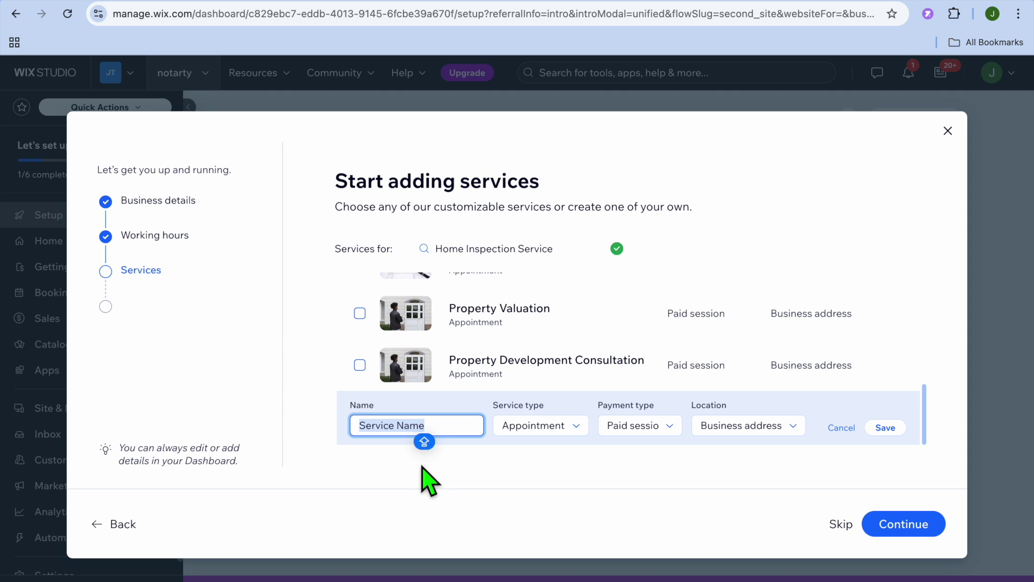
pyautogui.click(840, 426)
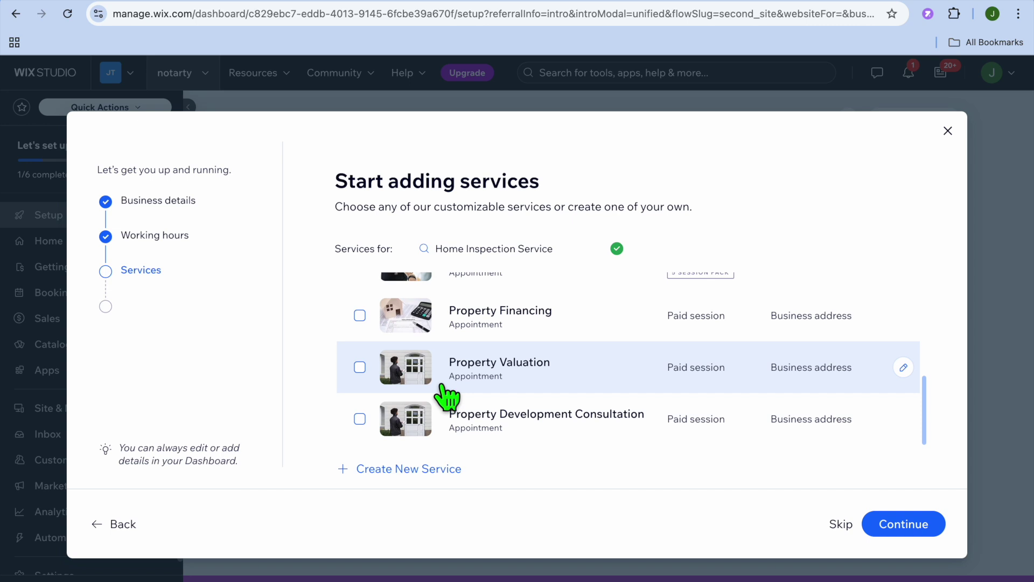
# Add Buyer Consultation and Listing Appointment as offered services and continue.
pyautogui.scroll(3, 419, 360)
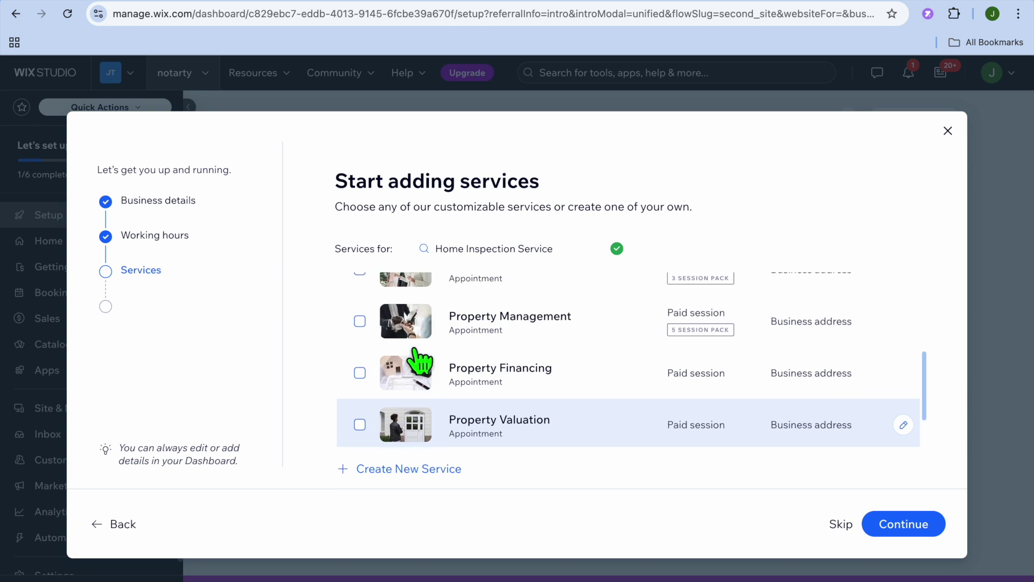
pyautogui.scroll(2, 418, 360)
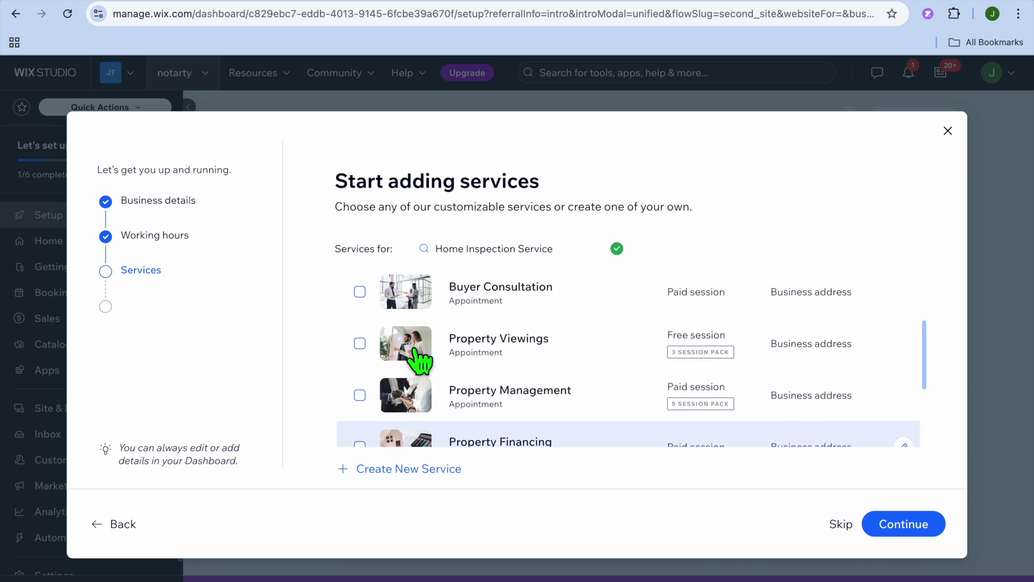
pyautogui.scroll(1, 418, 360)
pyautogui.click(360, 359)
pyautogui.click(360, 308)
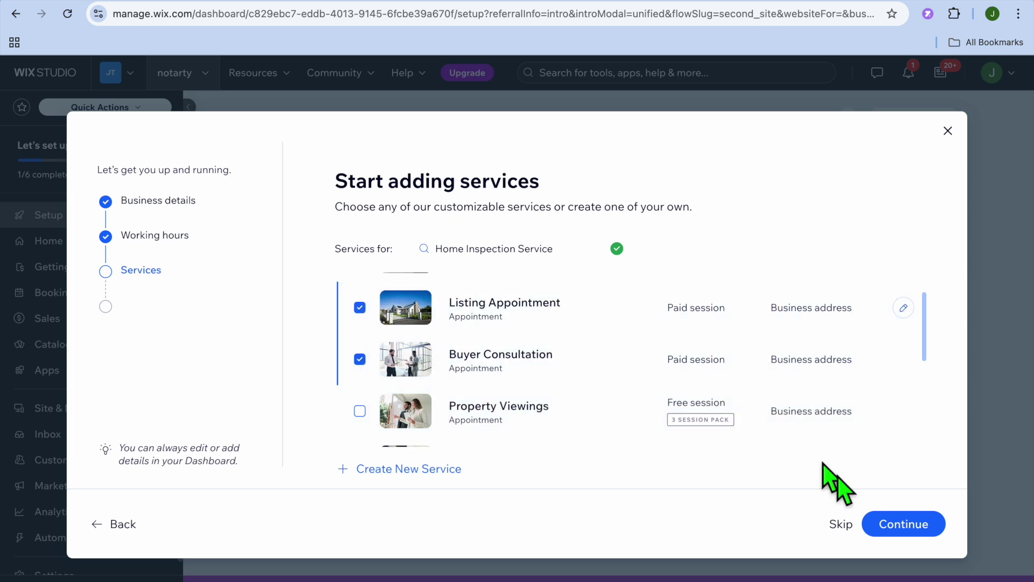
pyautogui.click(904, 523)
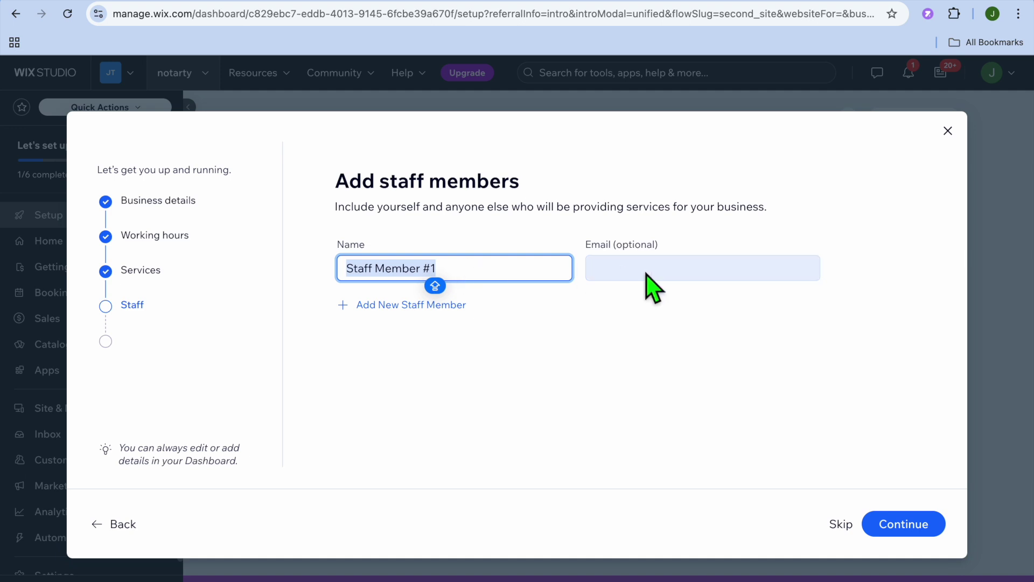
# Keep the default staff member, pass the useful tools step, and finish setup.
pyautogui.click(918, 521)
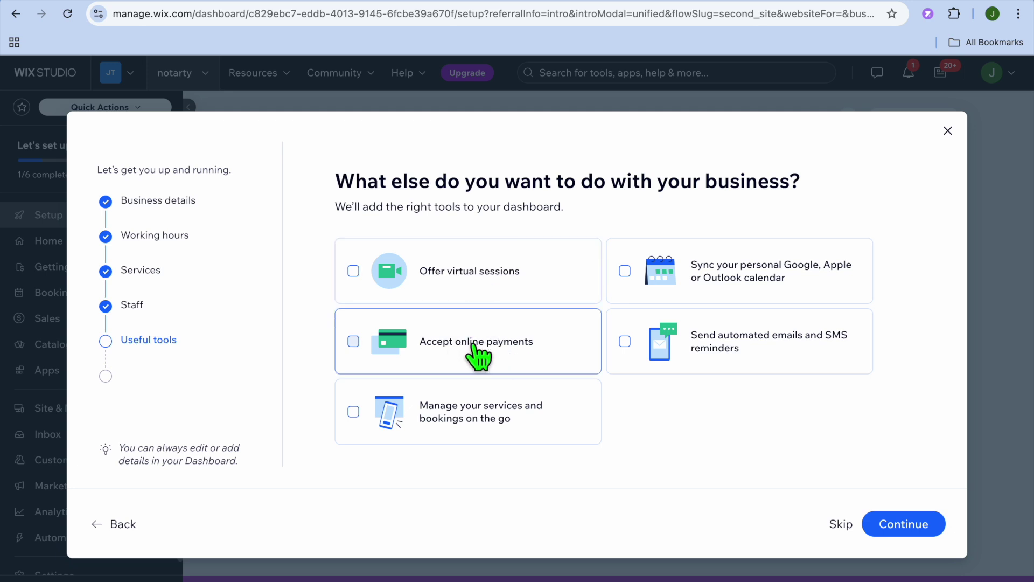
pyautogui.click(921, 529)
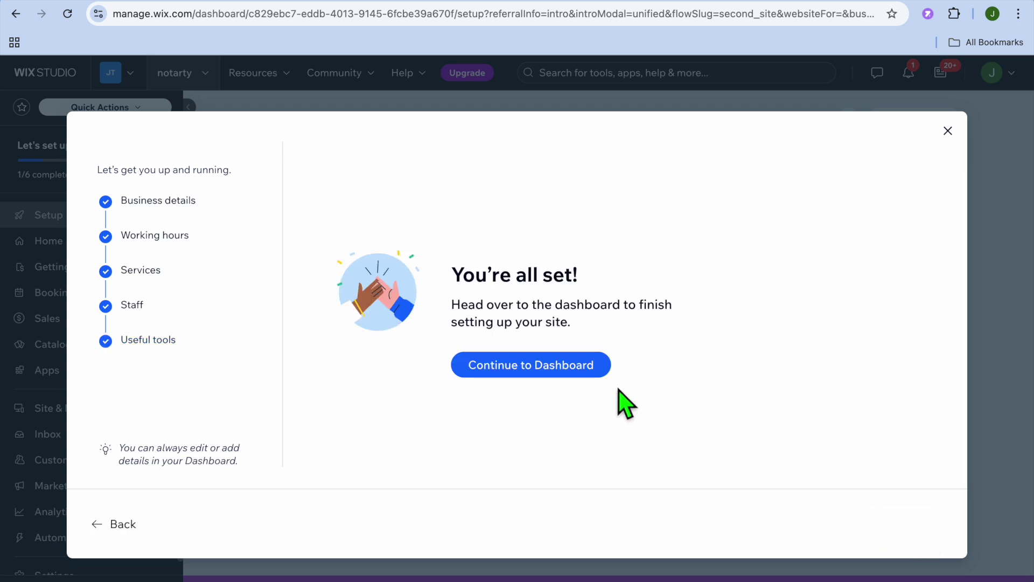
pyautogui.click(577, 366)
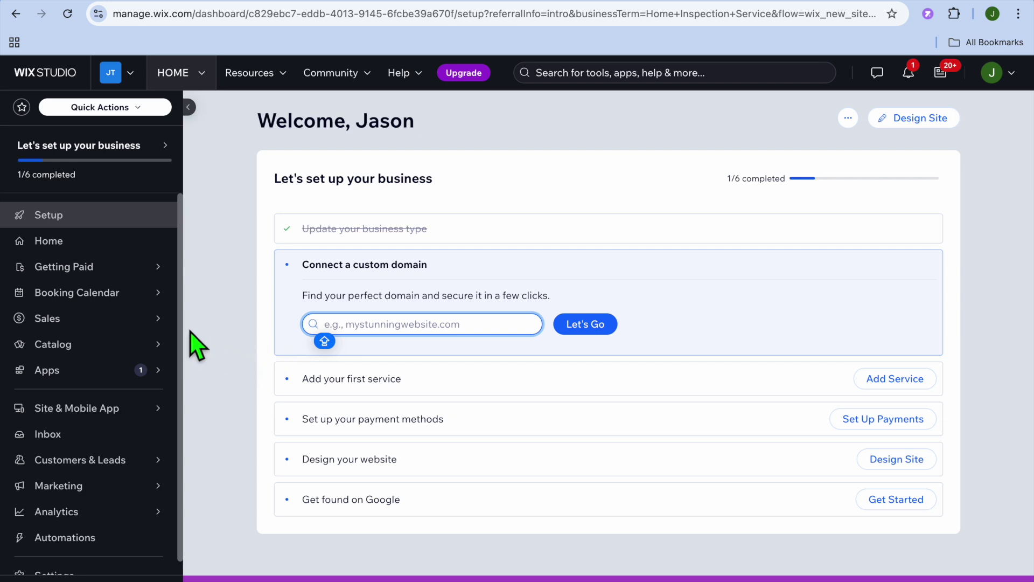
# Open Catalog > Booking Services to see Listing Appointment and Buyer Consultation.
pyautogui.moveTo(143, 319)
pyautogui.moveTo(144, 344)
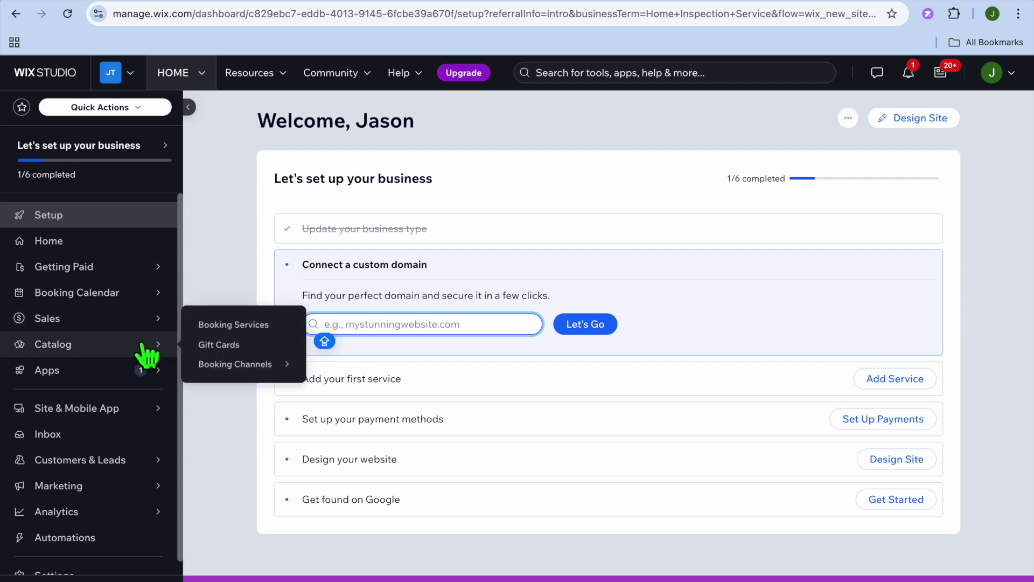
pyautogui.click(239, 326)
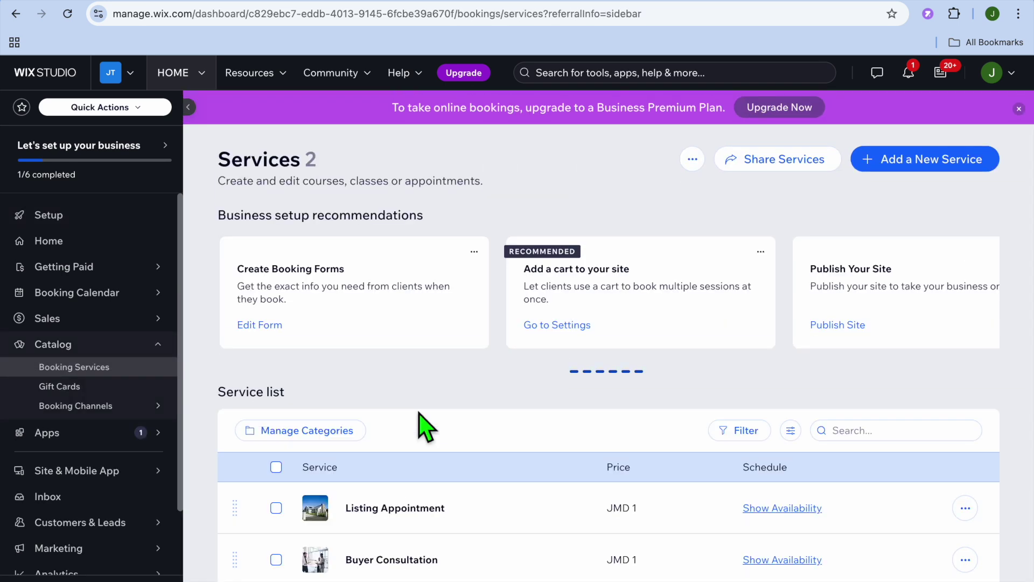
pyautogui.scroll(-3, 425, 428)
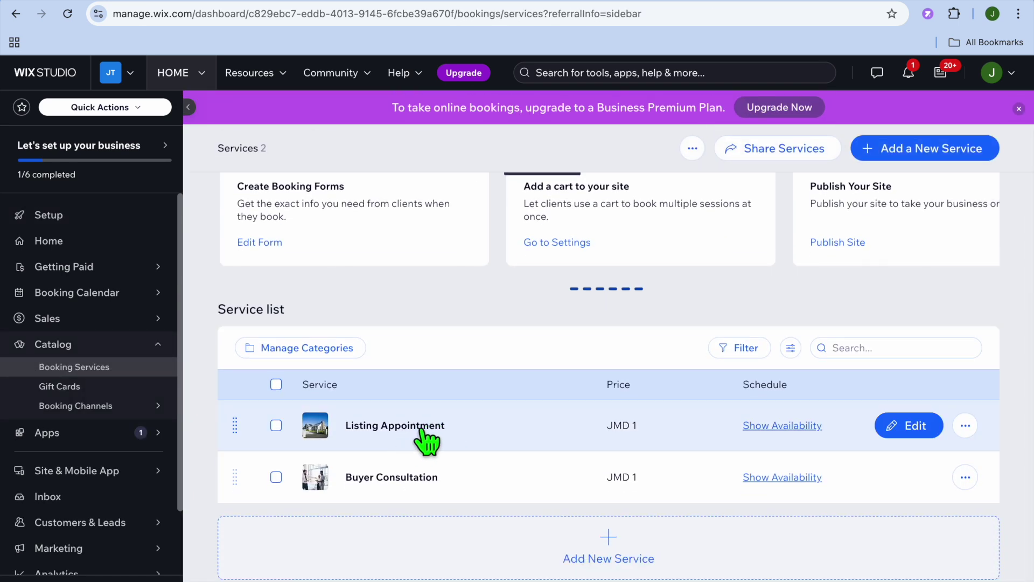
# Edit Listing Appointment and set its duration to 45 minutes.
pyautogui.click(897, 431)
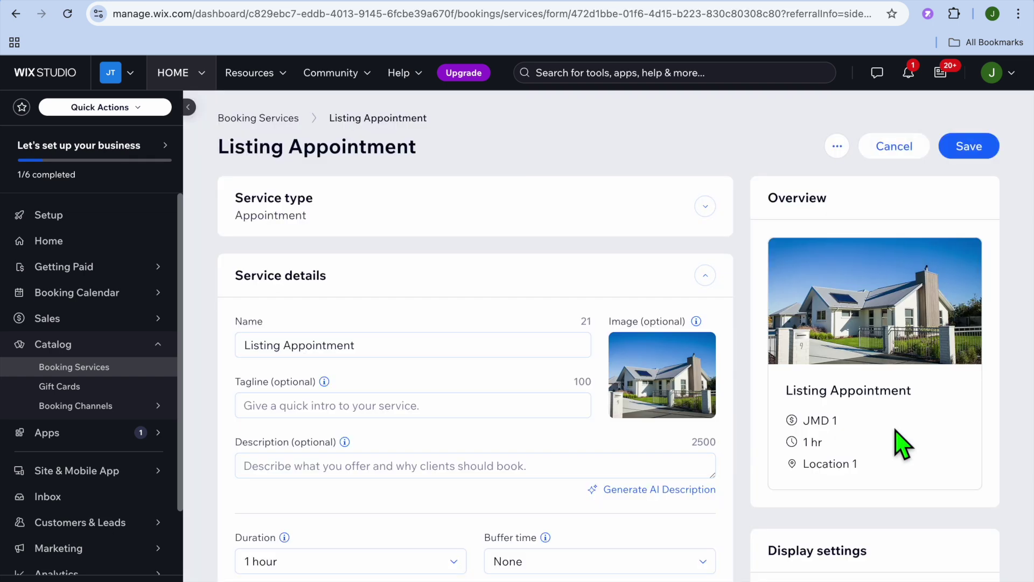
pyautogui.moveTo(660, 383)
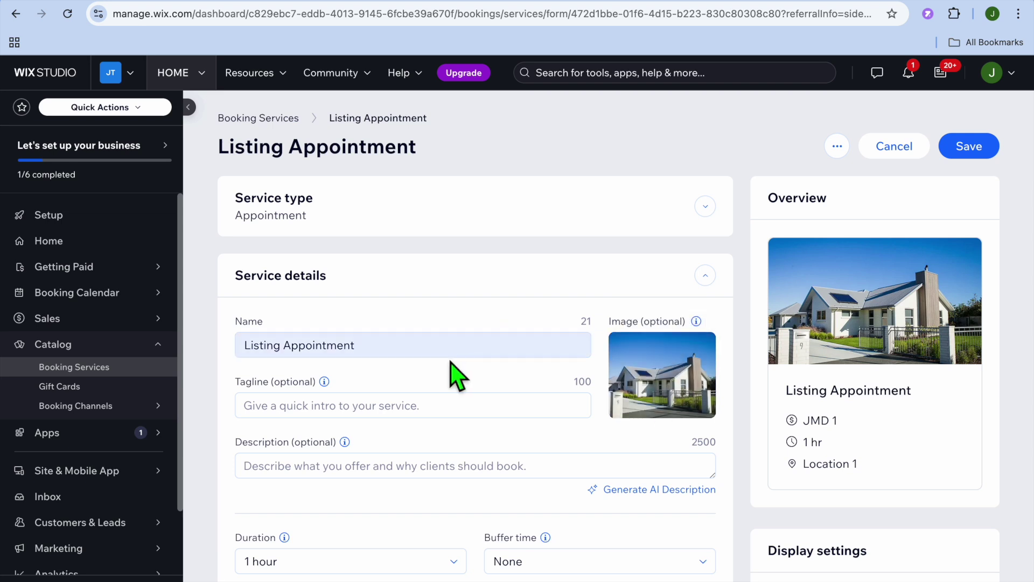
pyautogui.scroll(-5, 450, 365)
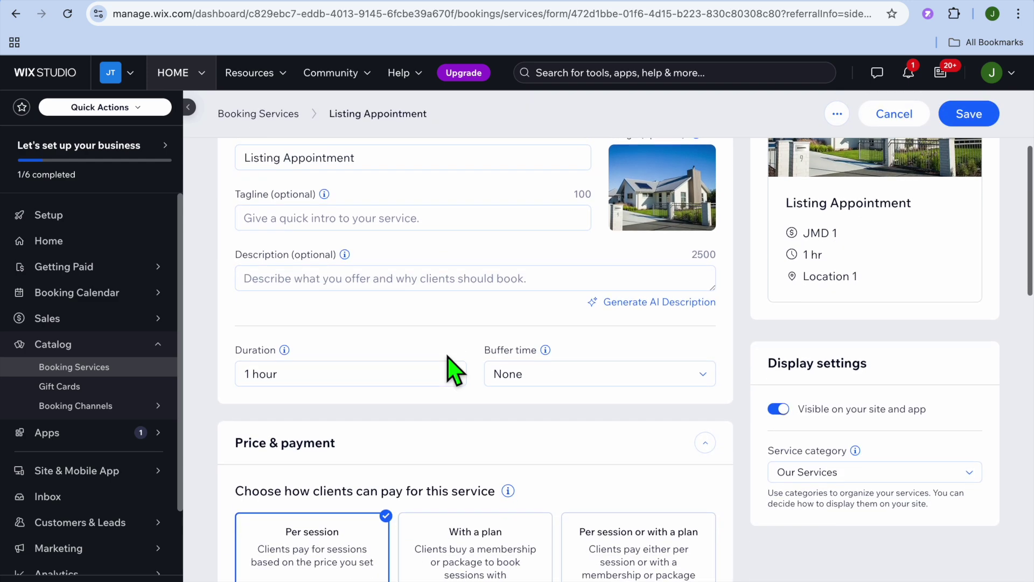
pyautogui.click(384, 378)
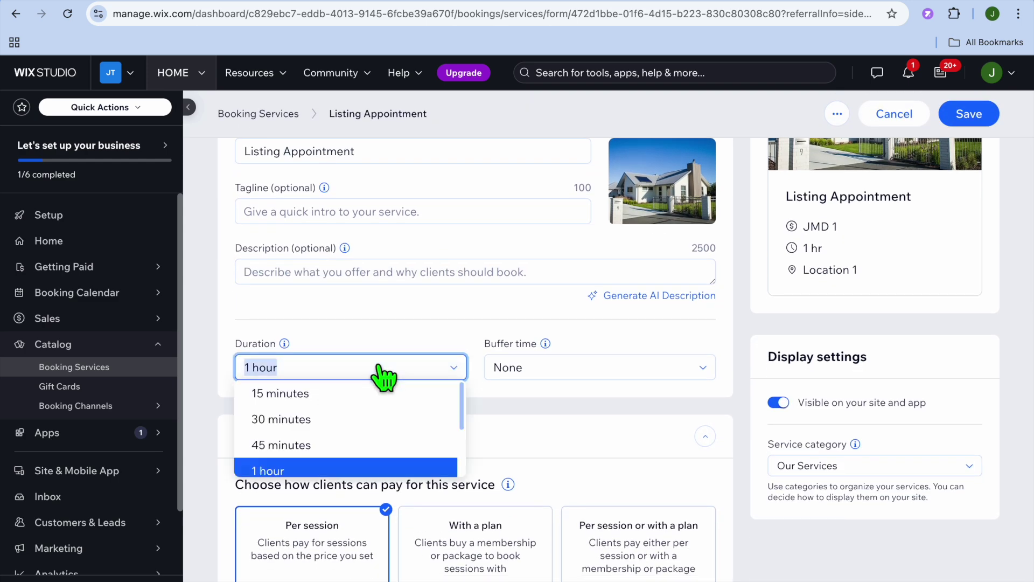
pyautogui.click(347, 445)
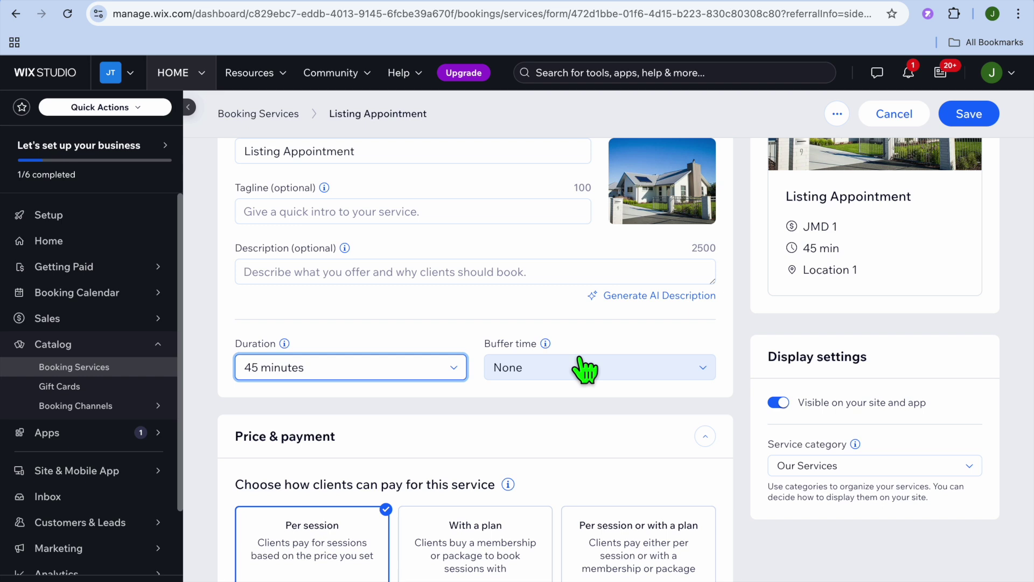
# Set the Listing Appointment session price to 10.
pyautogui.scroll(-6, 584, 369)
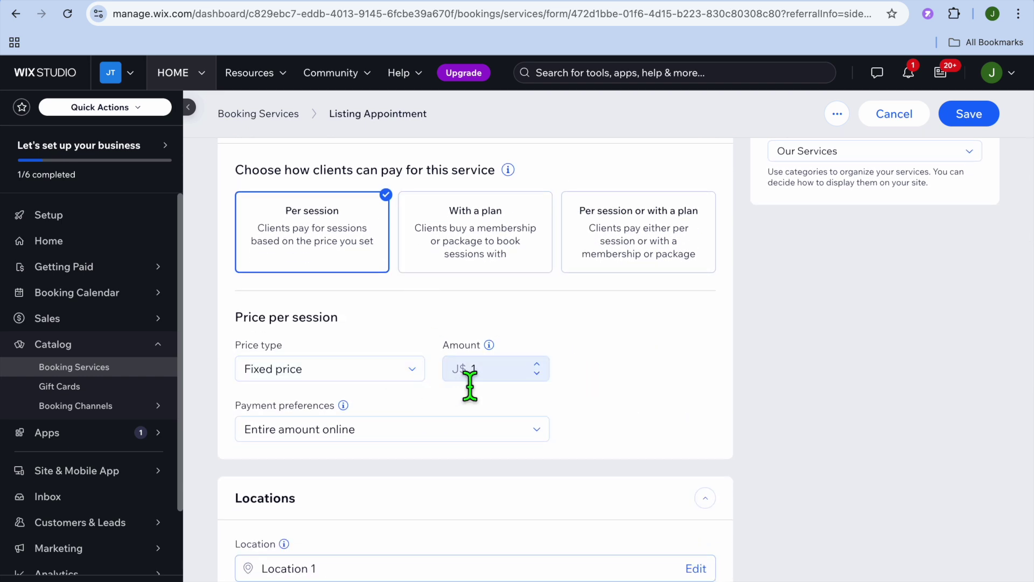
pyautogui.click(410, 377)
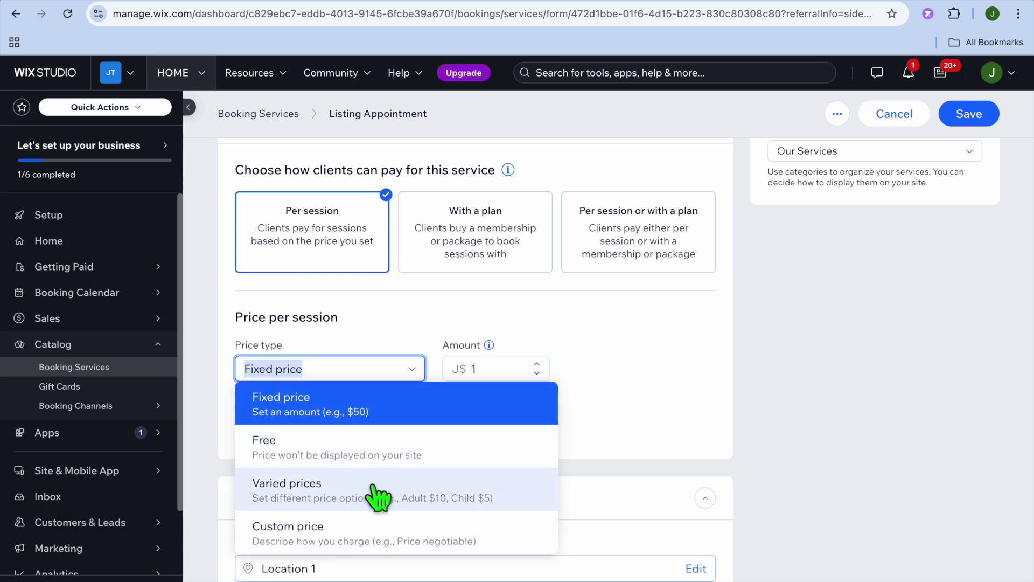
pyautogui.click(502, 374)
pyautogui.click(516, 403)
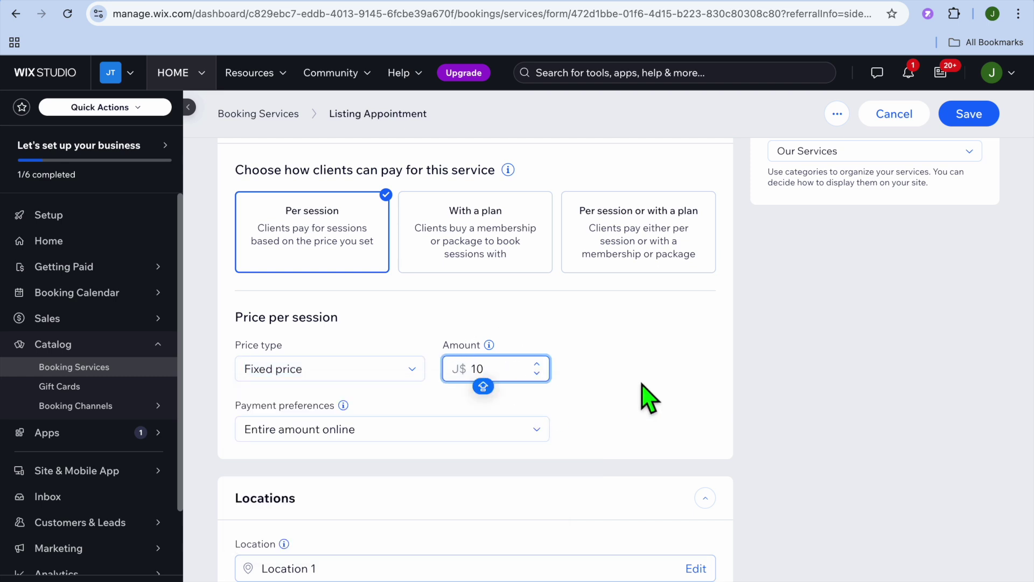
# Keep payment as the entire amount online and save the service.
pyautogui.scroll(-5, 653, 398)
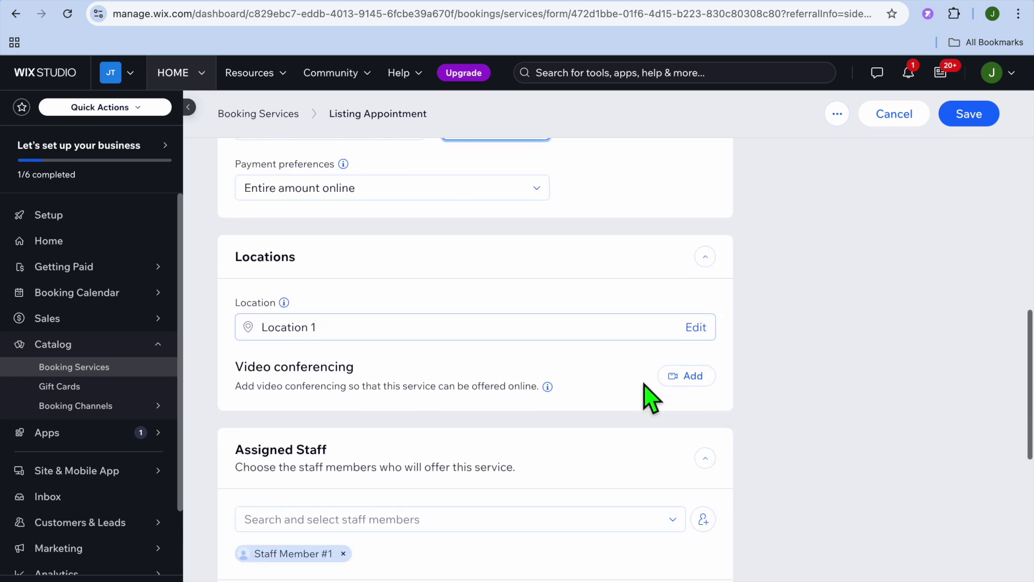
pyautogui.click(532, 195)
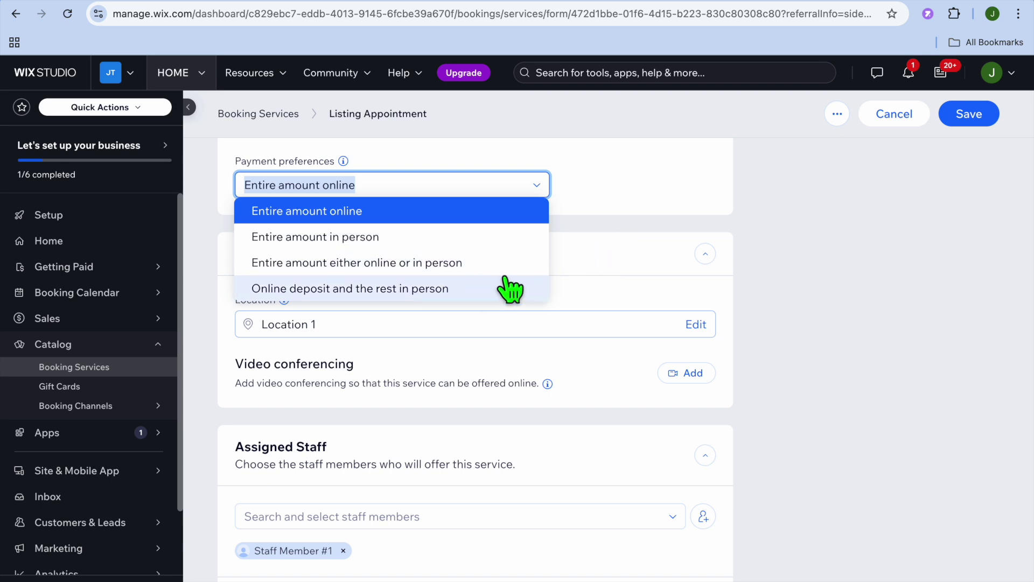
pyautogui.click(631, 233)
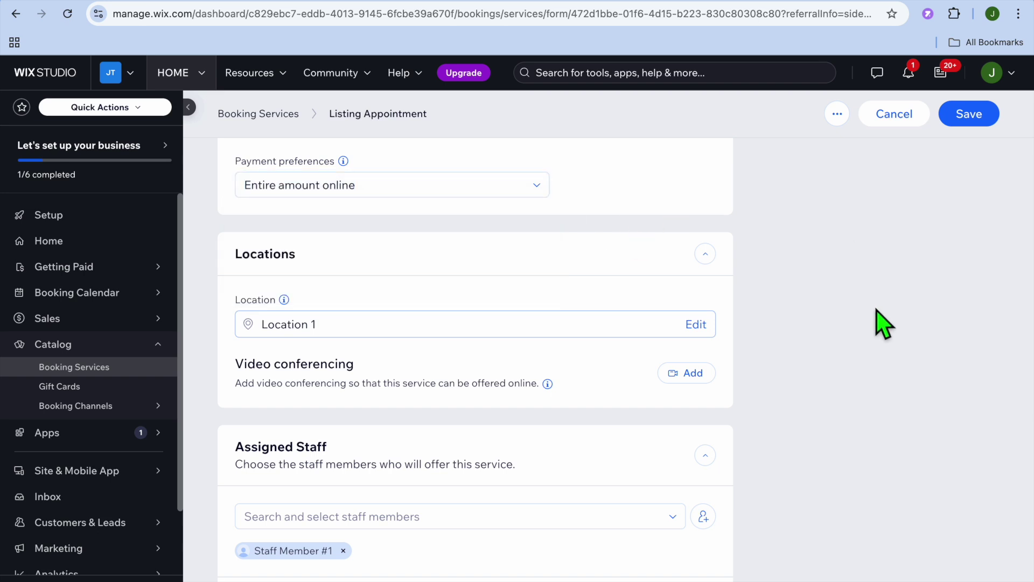
pyautogui.scroll(-2, 884, 324)
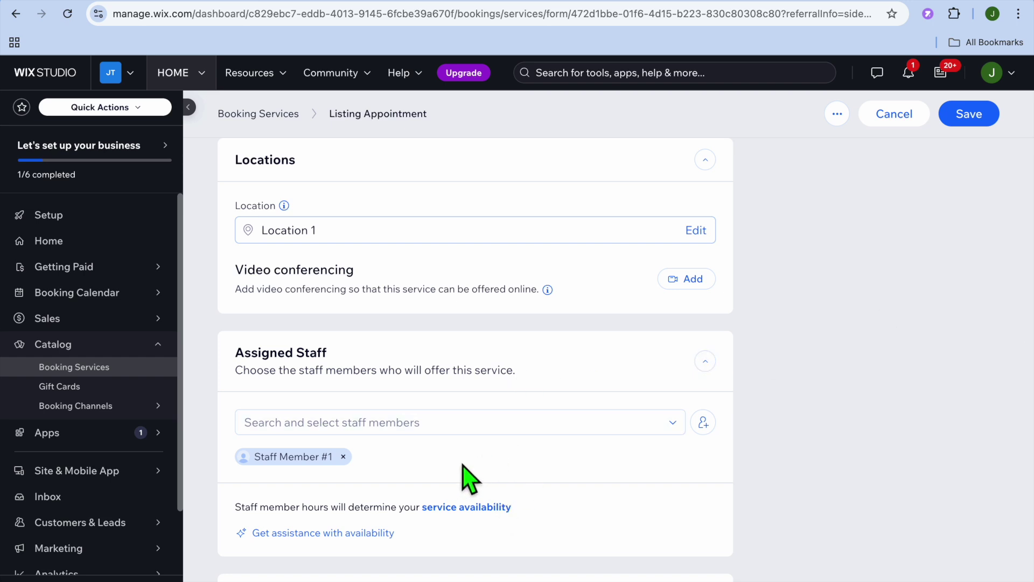
pyautogui.scroll(-1, 544, 485)
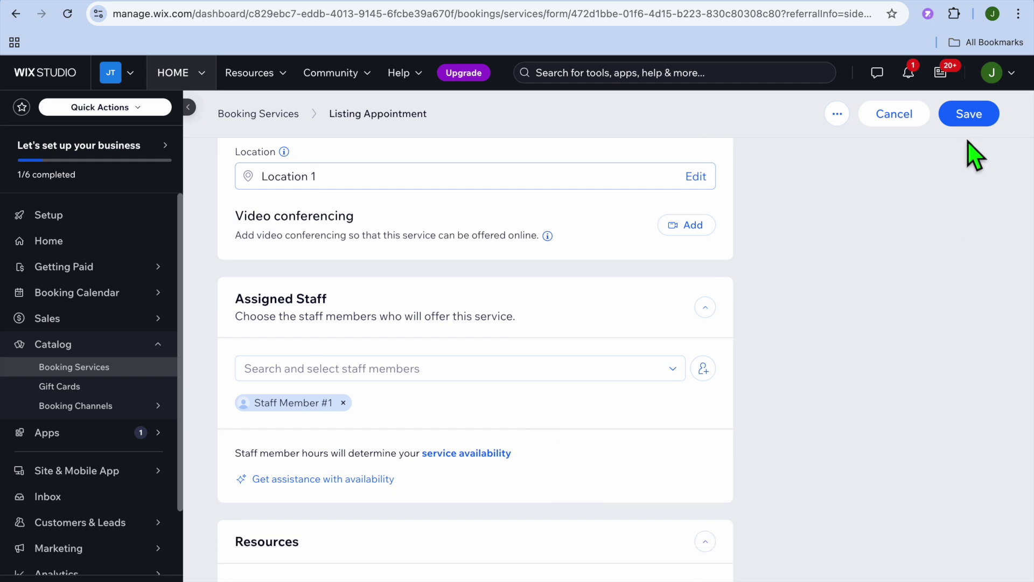
pyautogui.click(968, 114)
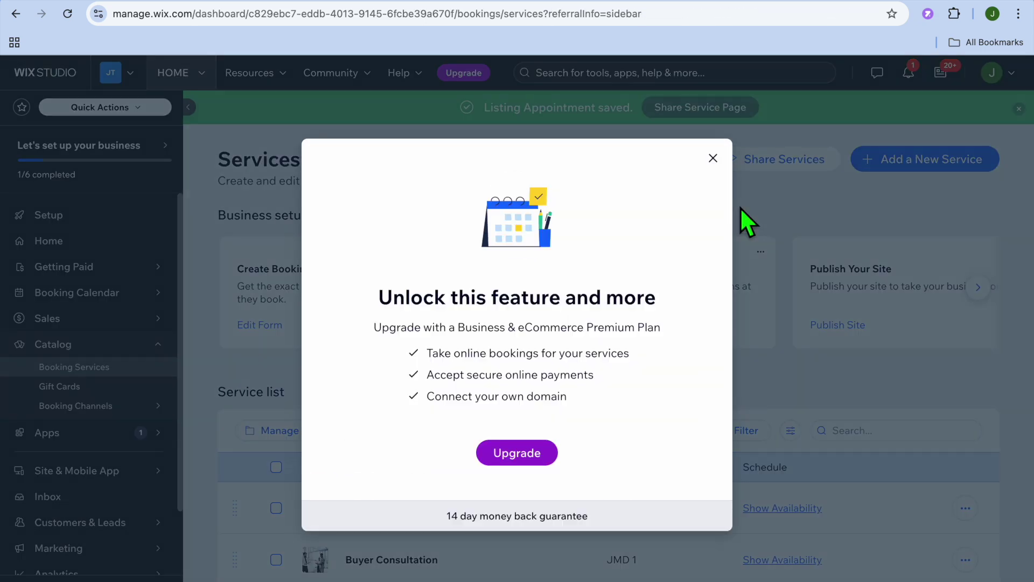
# Dismiss the upgrade prompt, open Getting Paid, and review then close the payment method options.
pyautogui.click(710, 158)
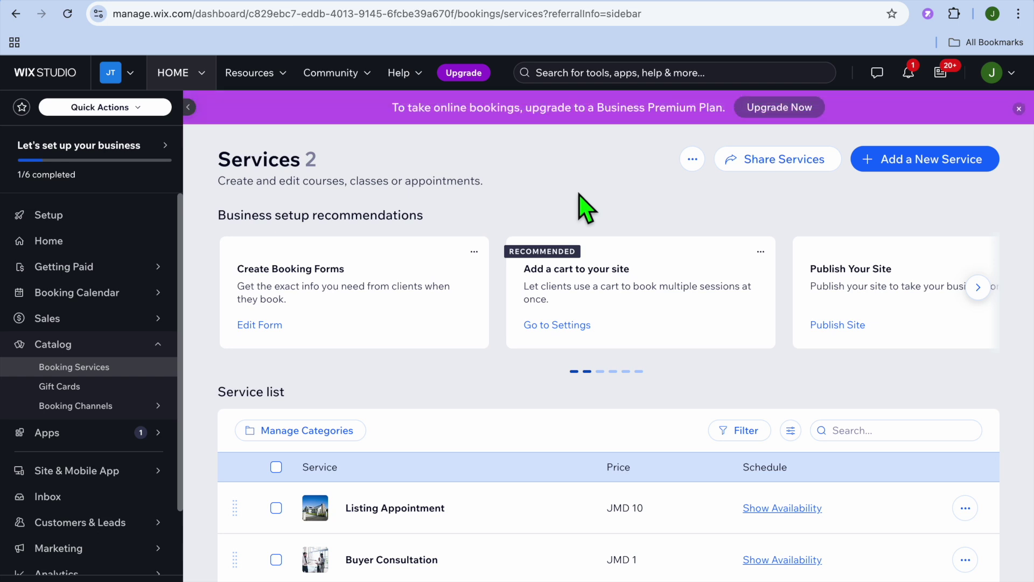
pyautogui.click(81, 269)
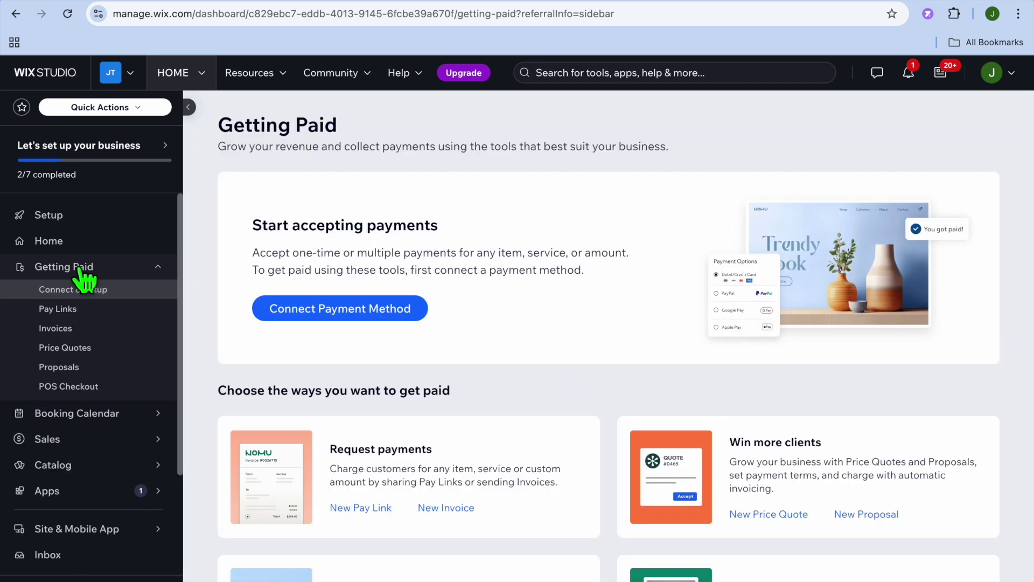
pyautogui.click(331, 315)
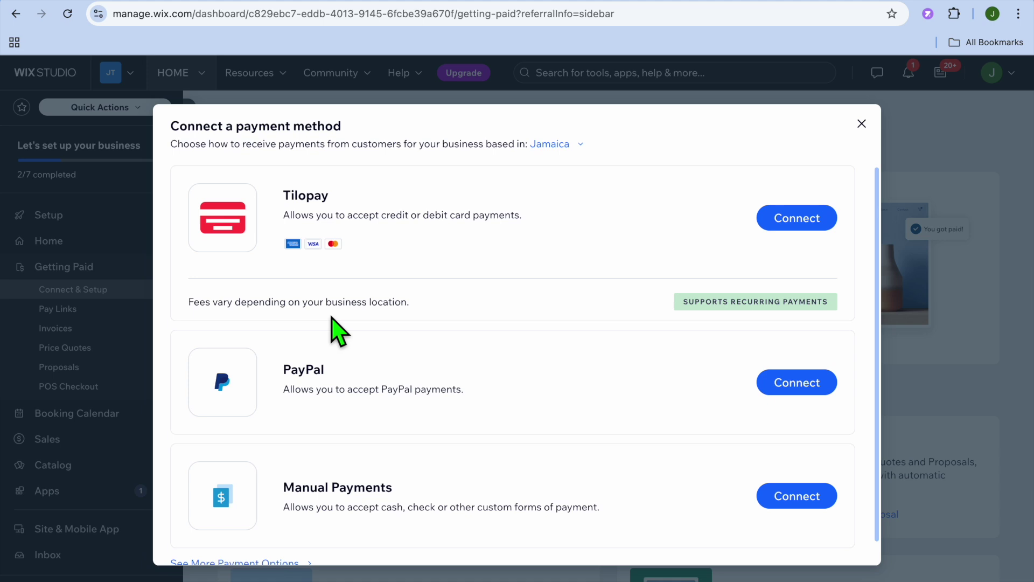
pyautogui.scroll(-1, 338, 331)
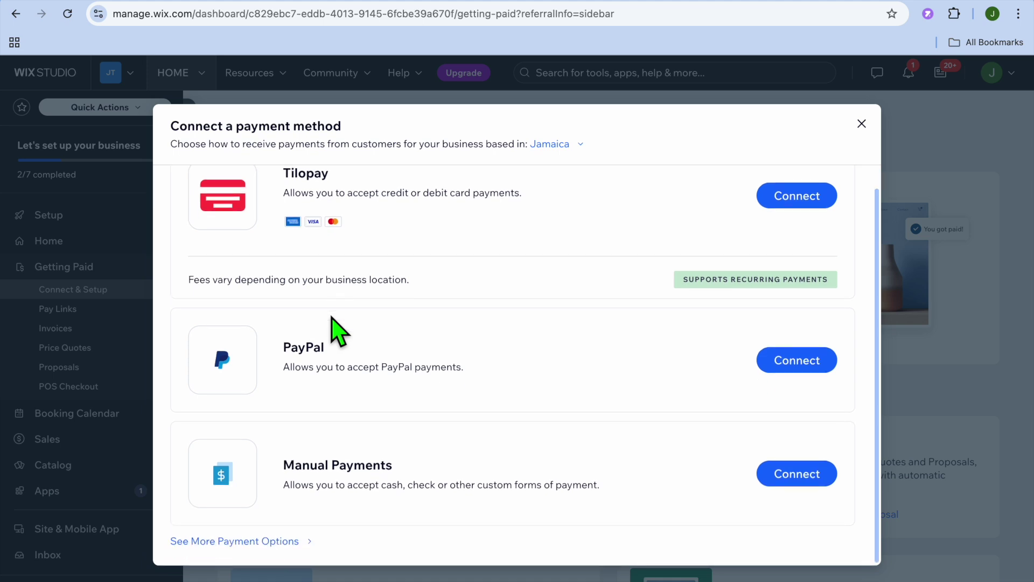
pyautogui.scroll(1, 338, 332)
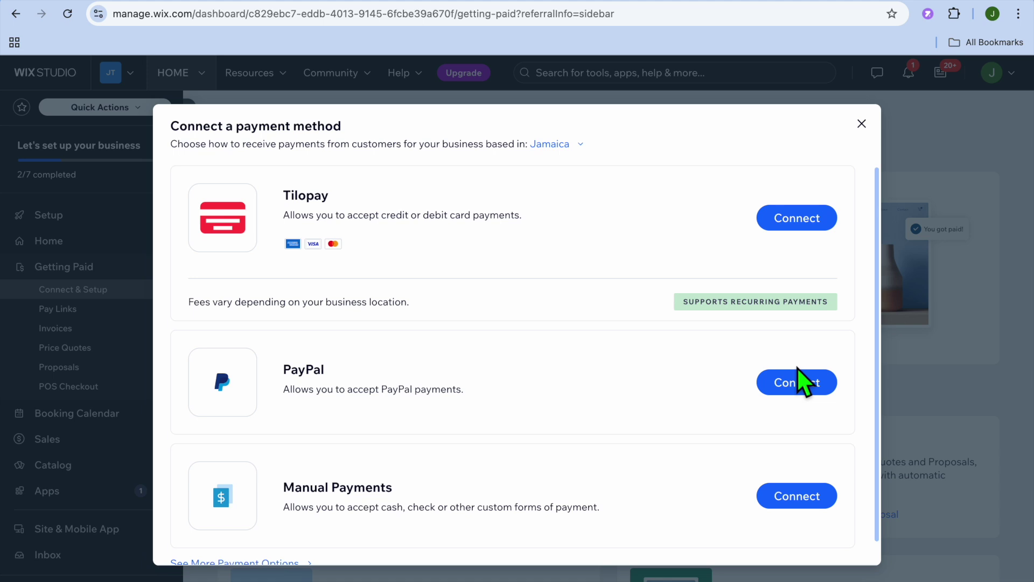
pyautogui.click(862, 123)
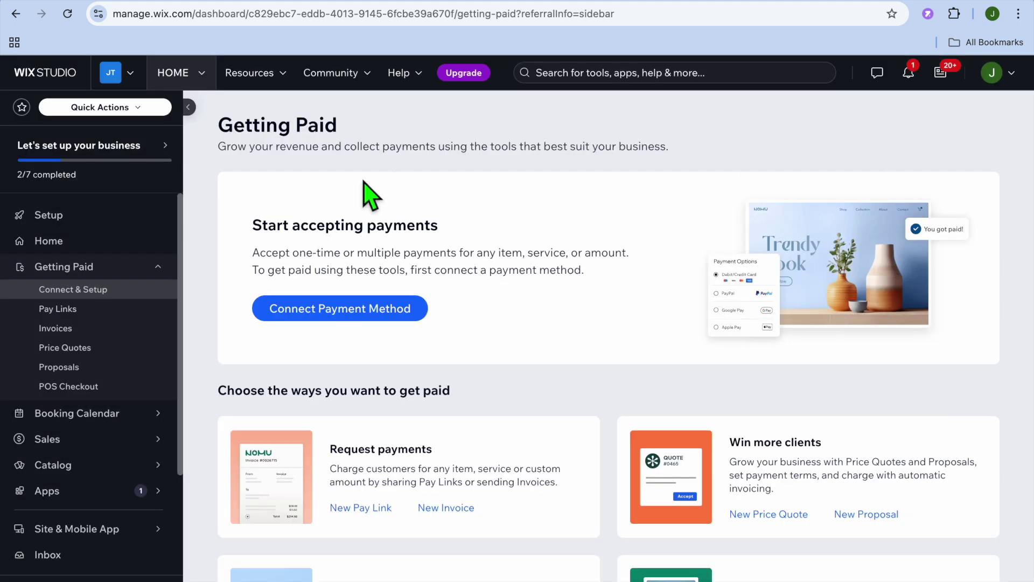
# From the setup checklist, choose Design Site and browse the Home Inspection Service templates.
pyautogui.click(119, 214)
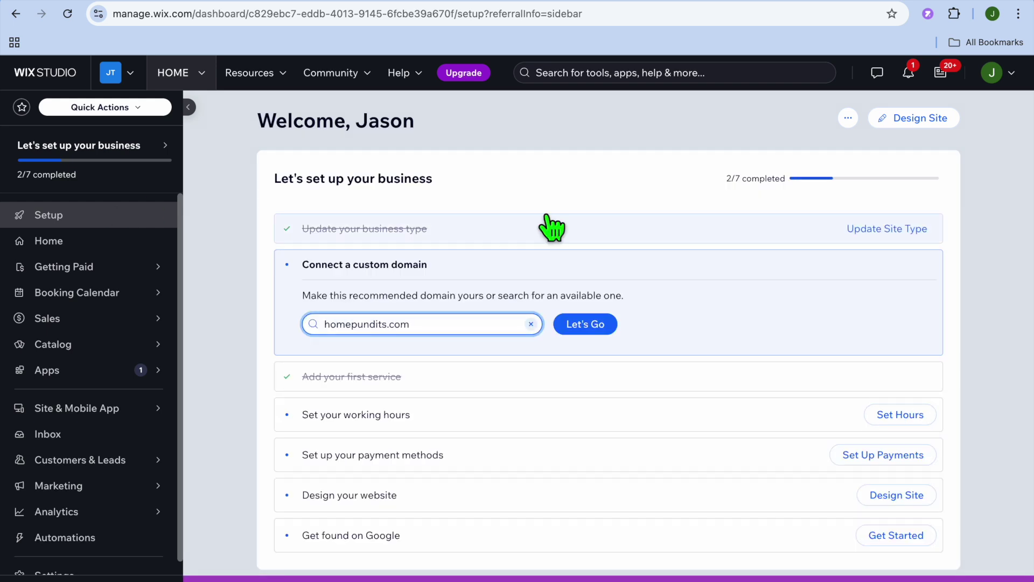
pyautogui.click(913, 121)
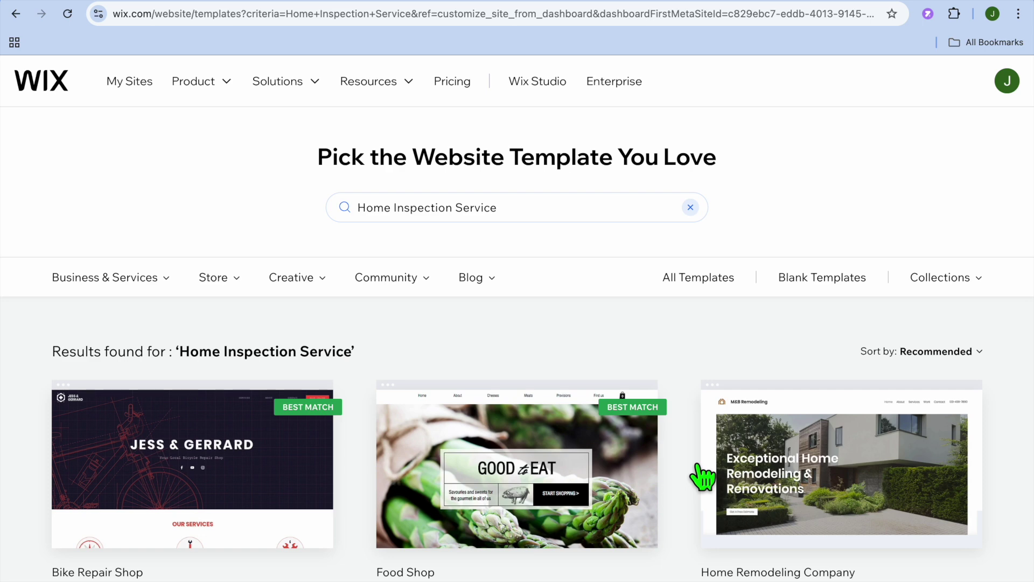
pyautogui.scroll(-7, 703, 477)
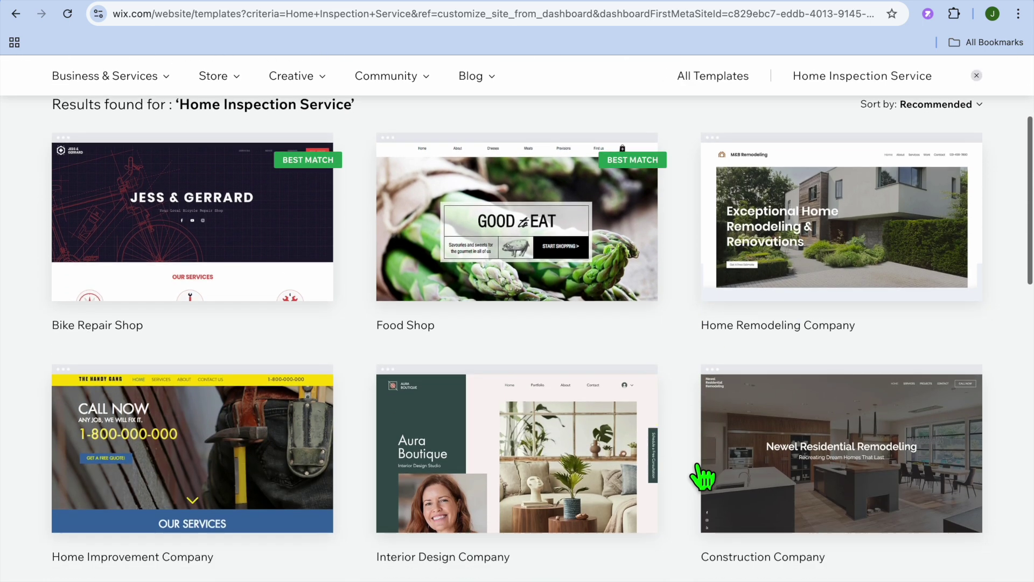
pyautogui.scroll(-5, 703, 477)
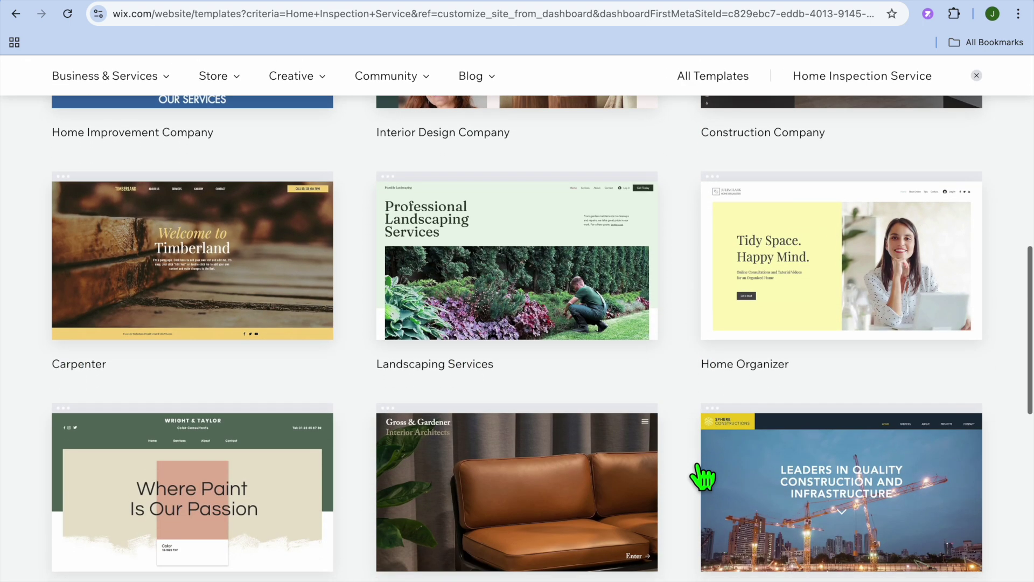
pyautogui.scroll(-3, 704, 477)
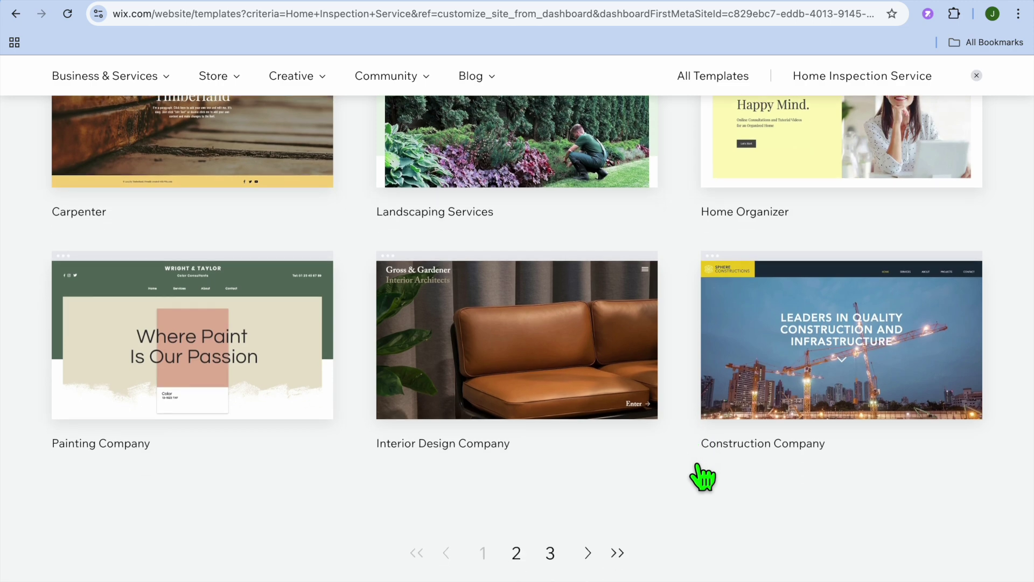
pyautogui.scroll(15, 703, 477)
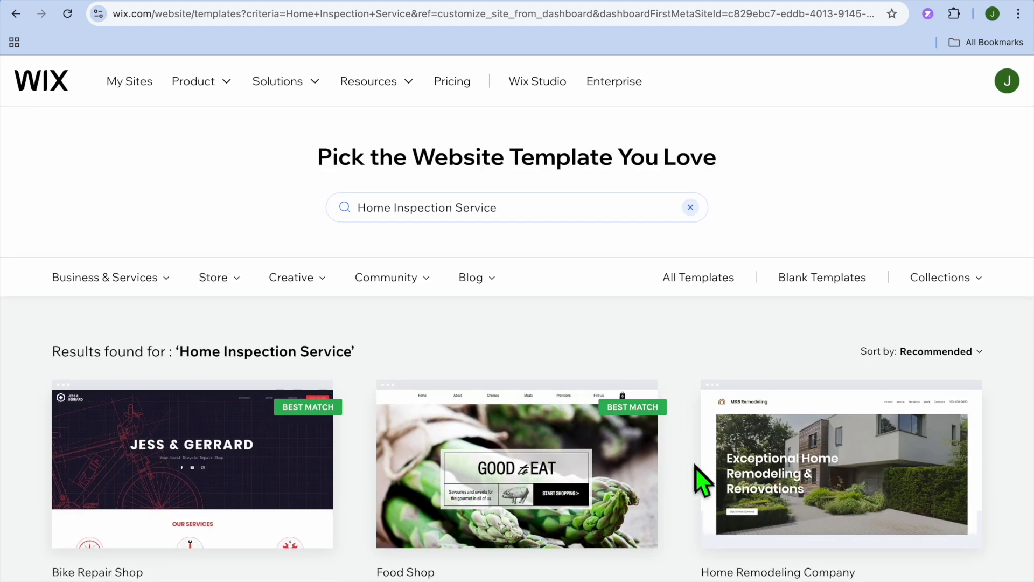
pyautogui.moveTo(519, 477)
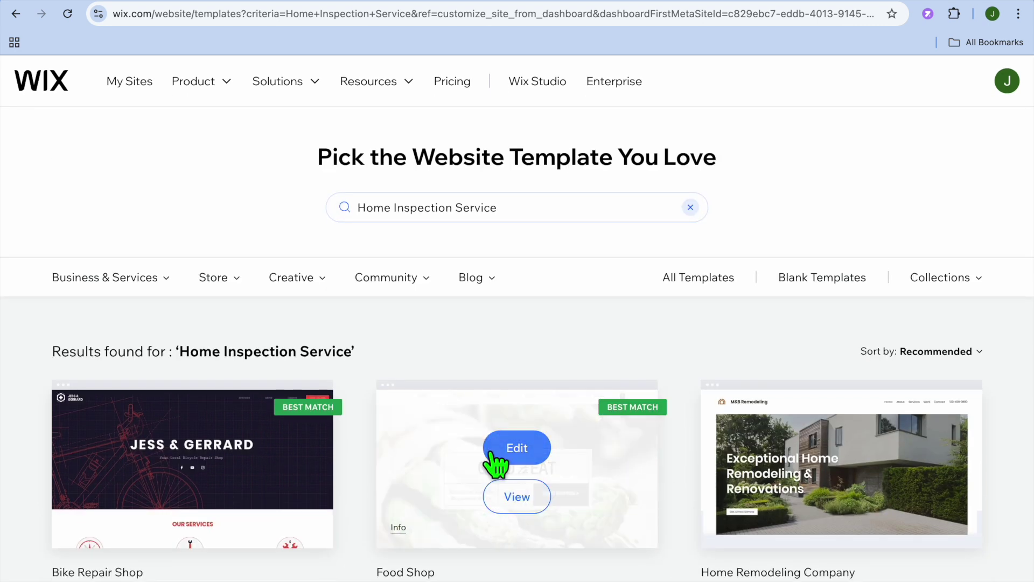
pyautogui.scroll(-3, 492, 463)
pyautogui.moveTo(809, 351)
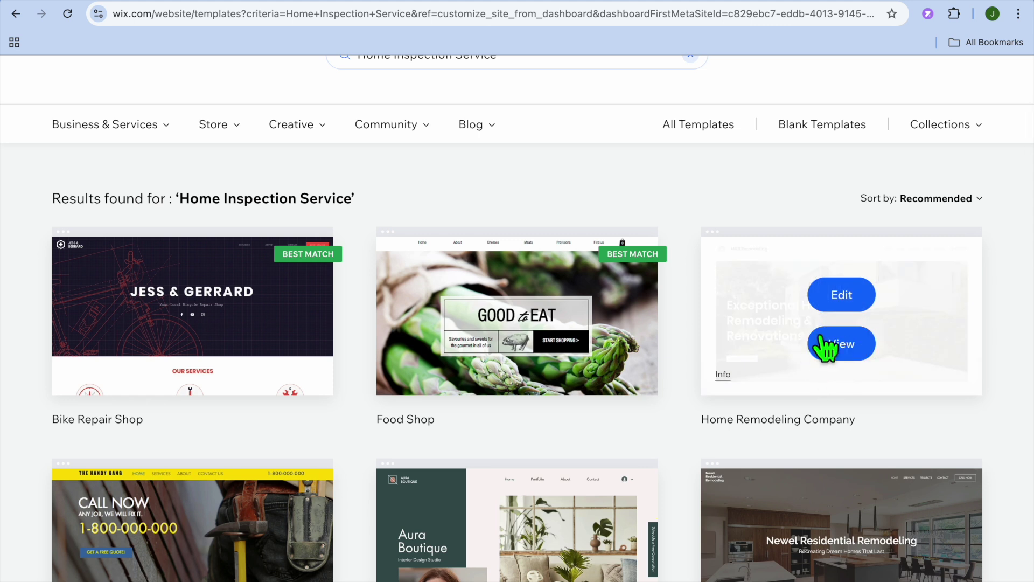
# Edit the Home Remodeling Company template, dismiss the AI prompt, view at 100%, and select the header.
pyautogui.click(843, 296)
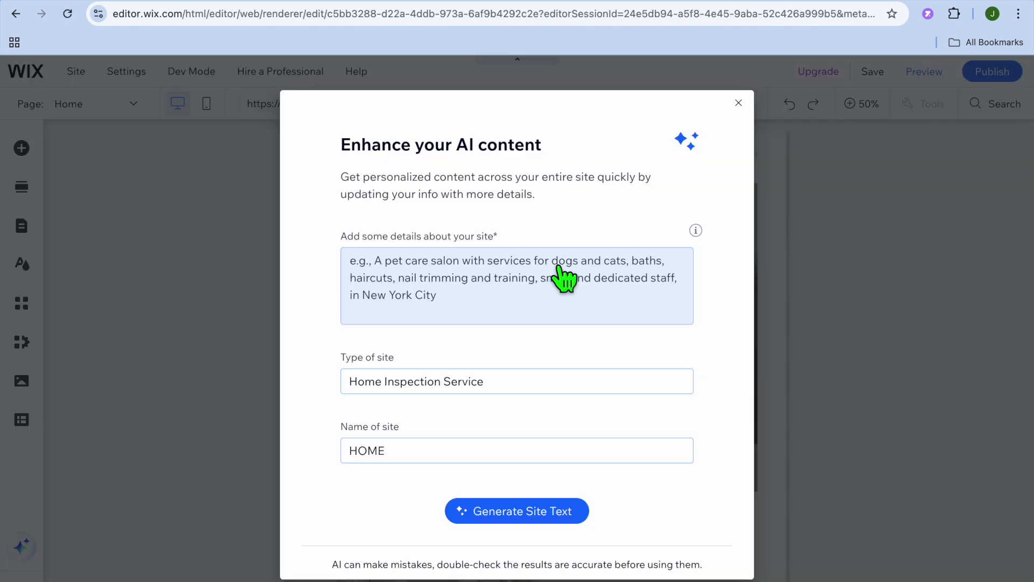
pyautogui.click(565, 278)
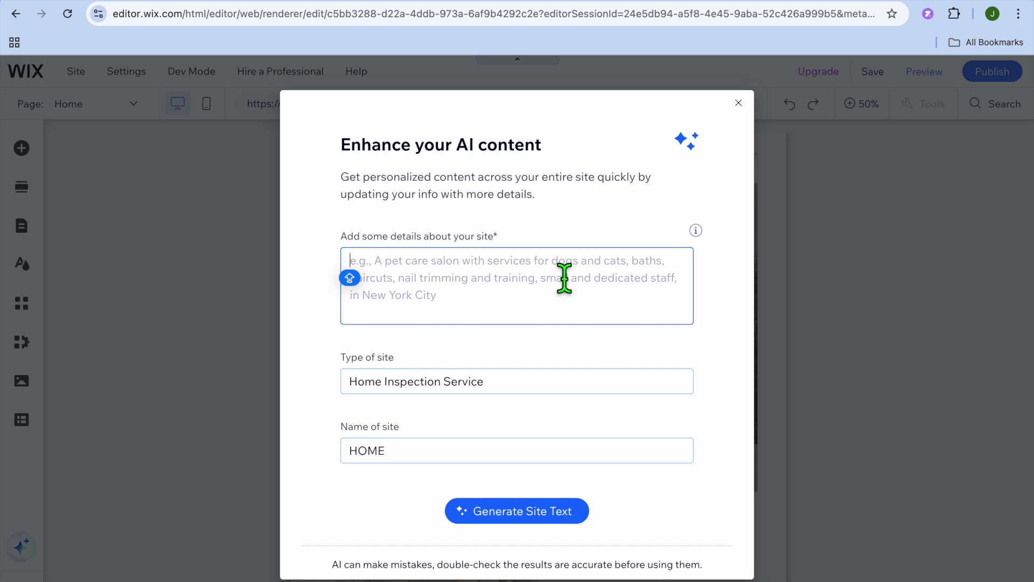
pyautogui.click(739, 104)
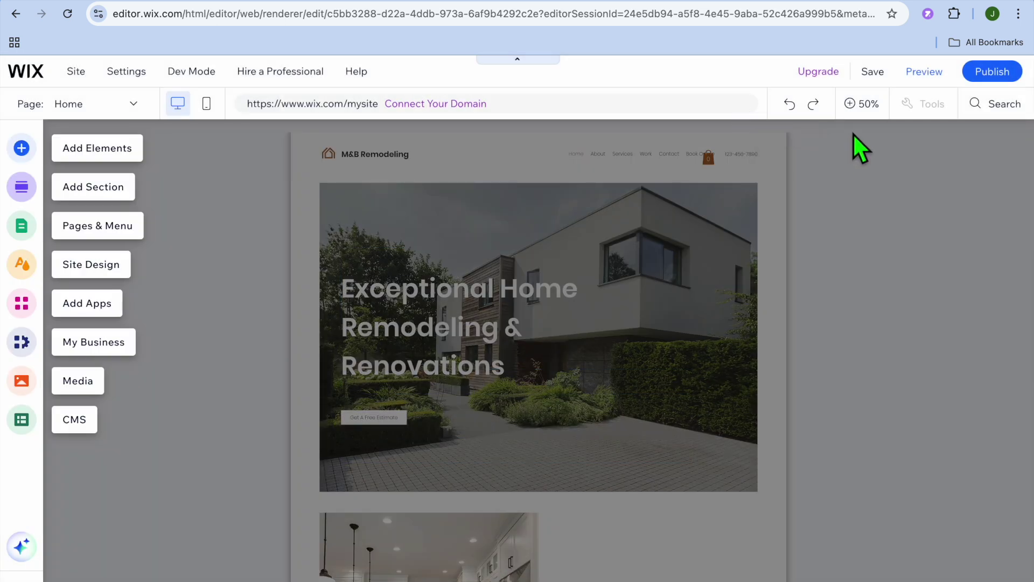
pyautogui.click(859, 107)
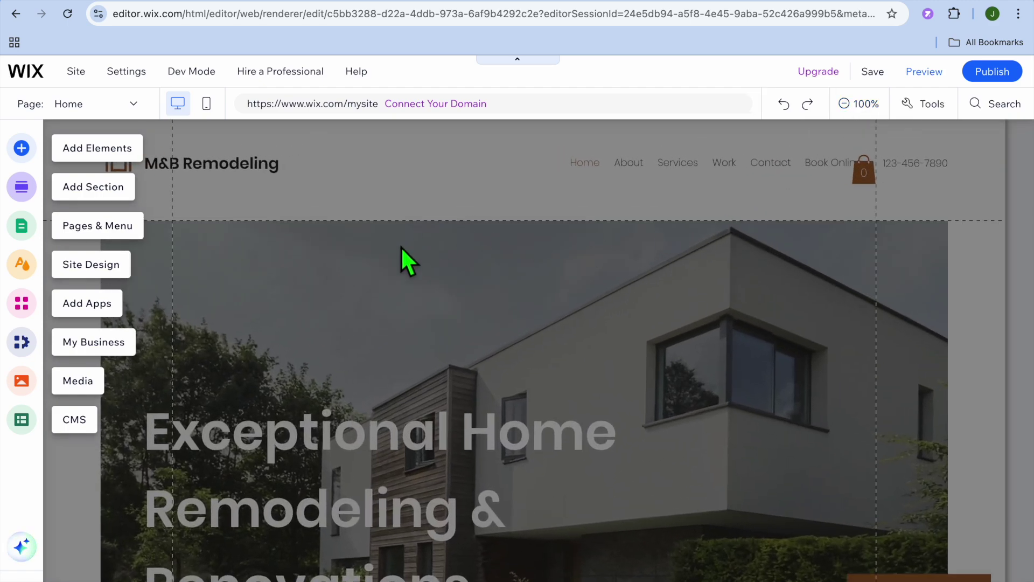
pyautogui.scroll(-8, 402, 244)
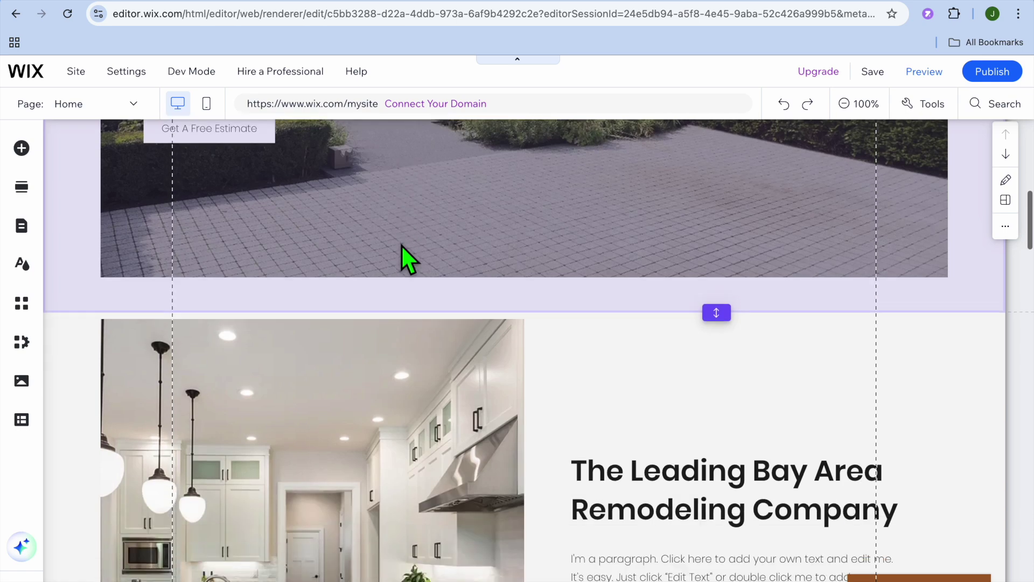
pyautogui.scroll(-15, 402, 244)
pyautogui.scroll(20, 402, 245)
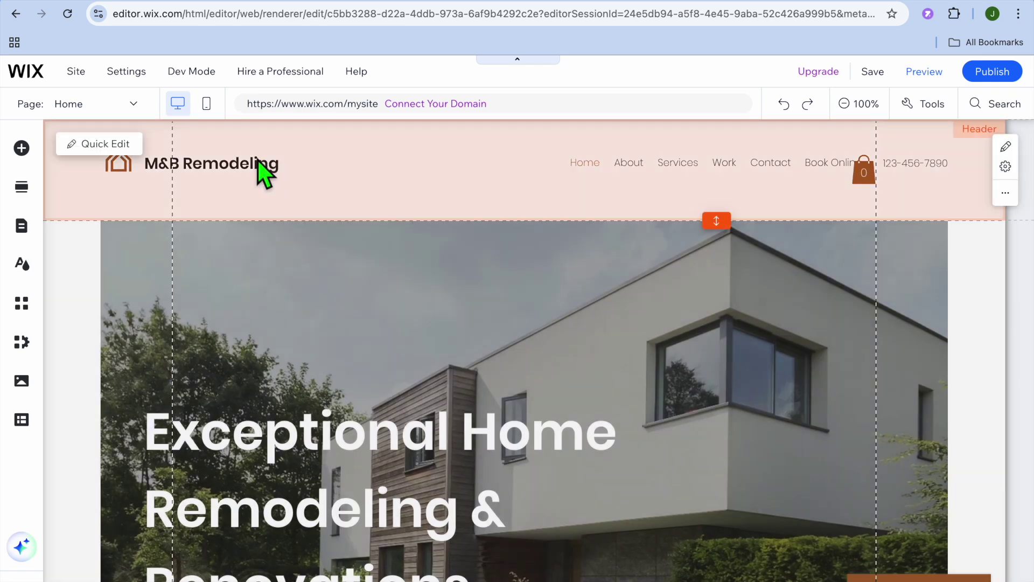
pyautogui.click(231, 175)
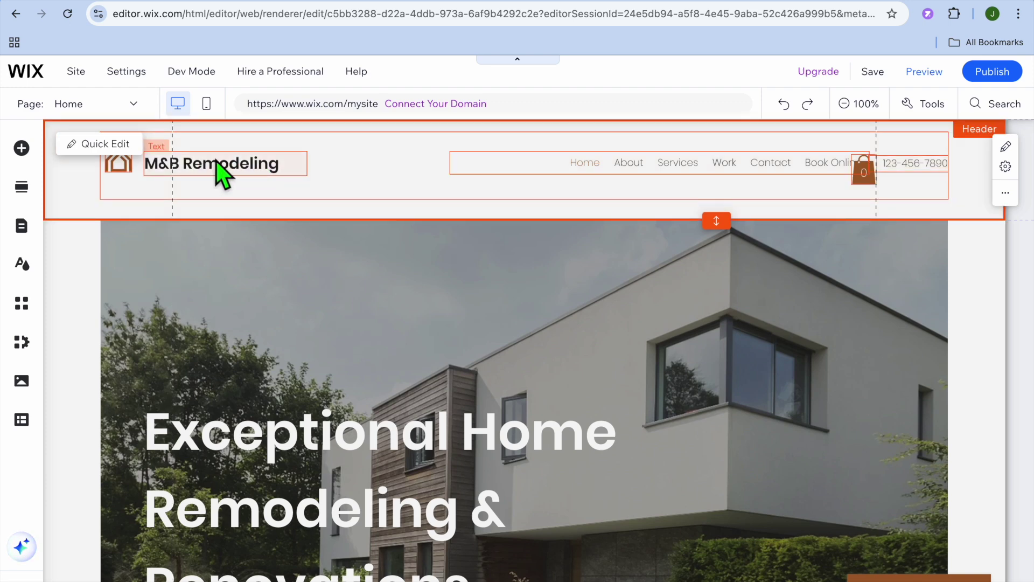
# Replace the header's 'M&B Remodeling' text with the creator's tutorials brand name.
pyautogui.click(110, 144)
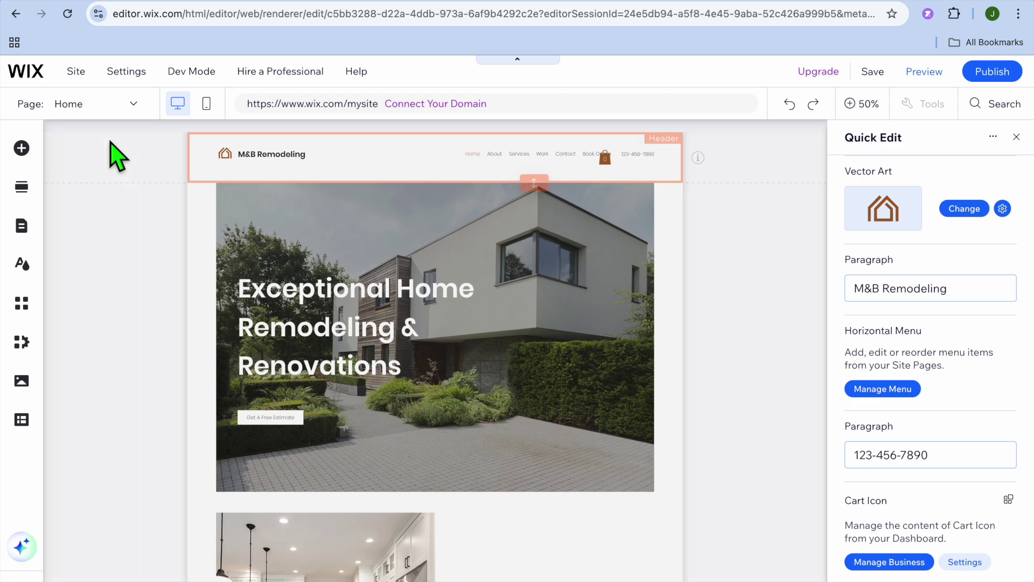
pyautogui.click(946, 299)
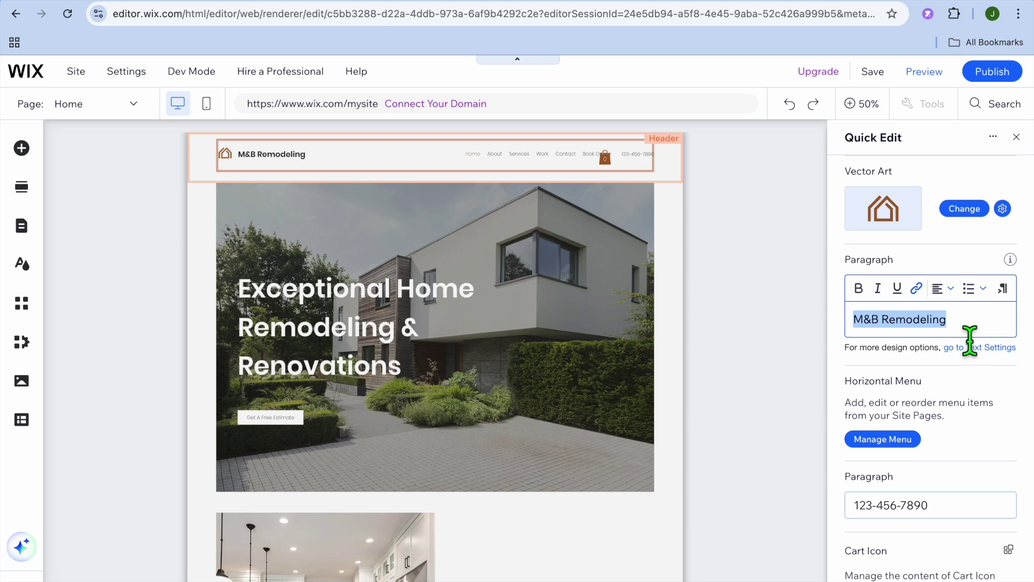
pyautogui.write('JASON TUTORIALS')
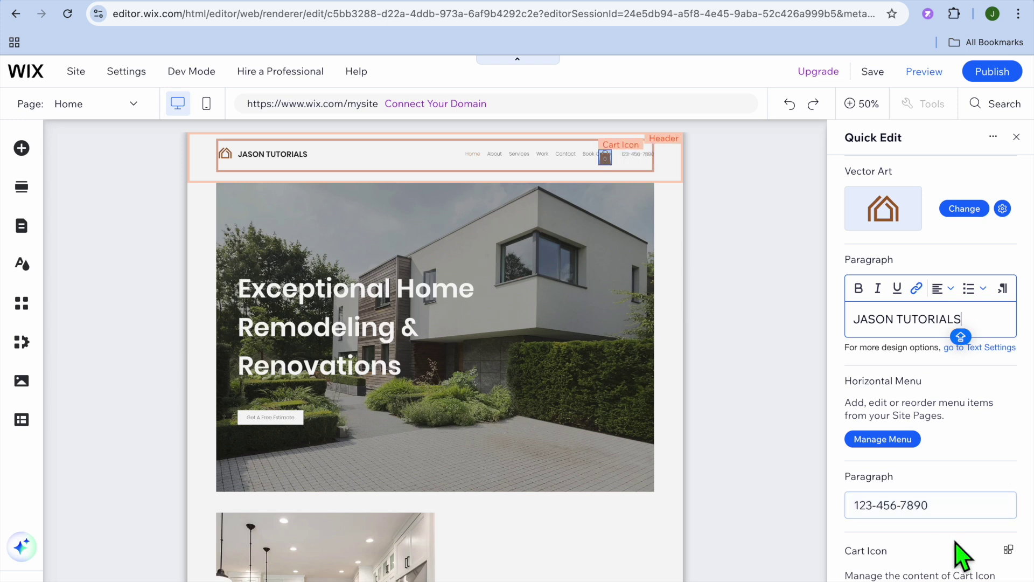
pyautogui.scroll(-1, 961, 555)
pyautogui.scroll(1, 948, 358)
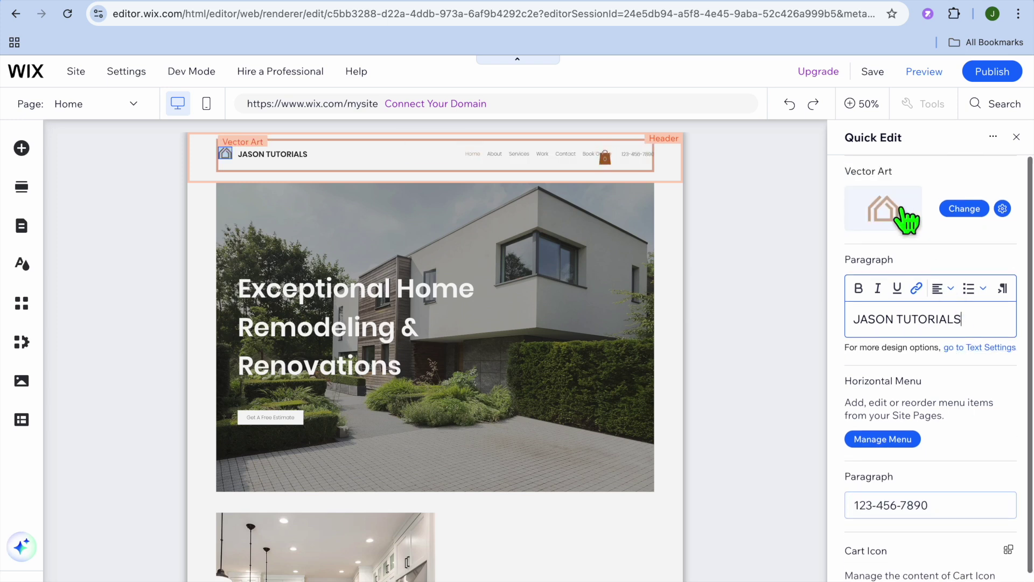
pyautogui.click(1016, 136)
pyautogui.scroll(-4, 607, 244)
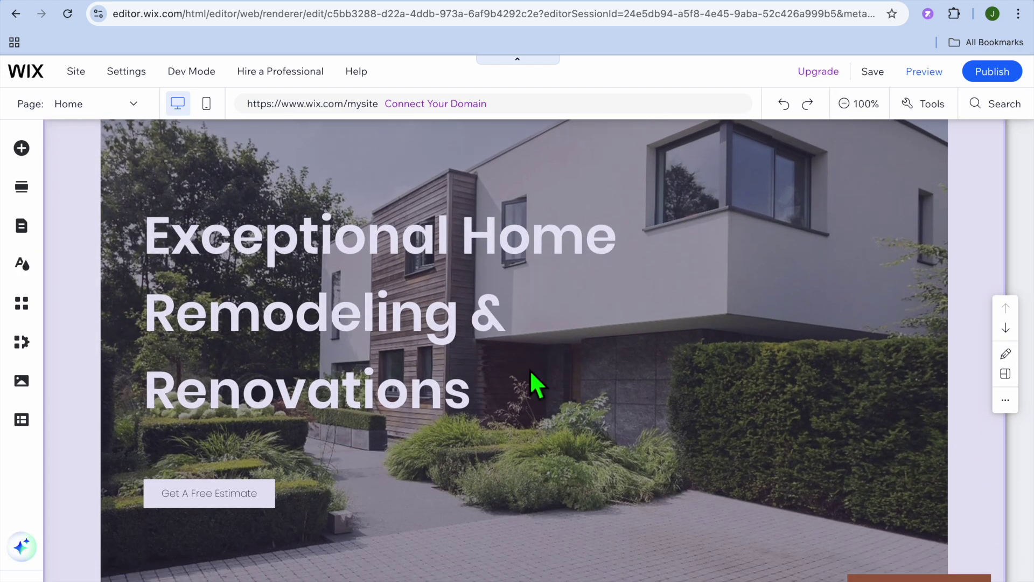
pyautogui.scroll(2, 531, 377)
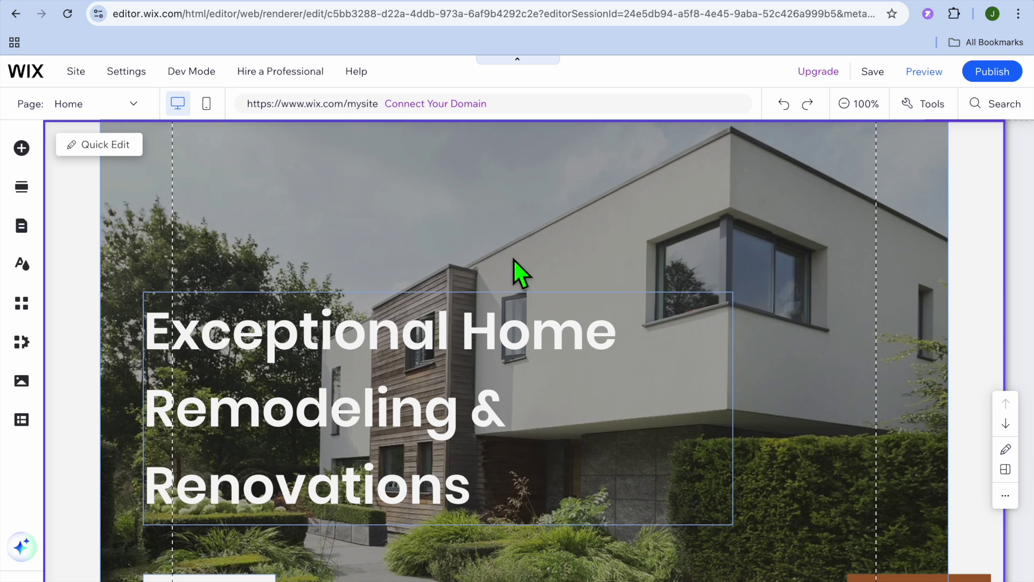
pyautogui.click(94, 145)
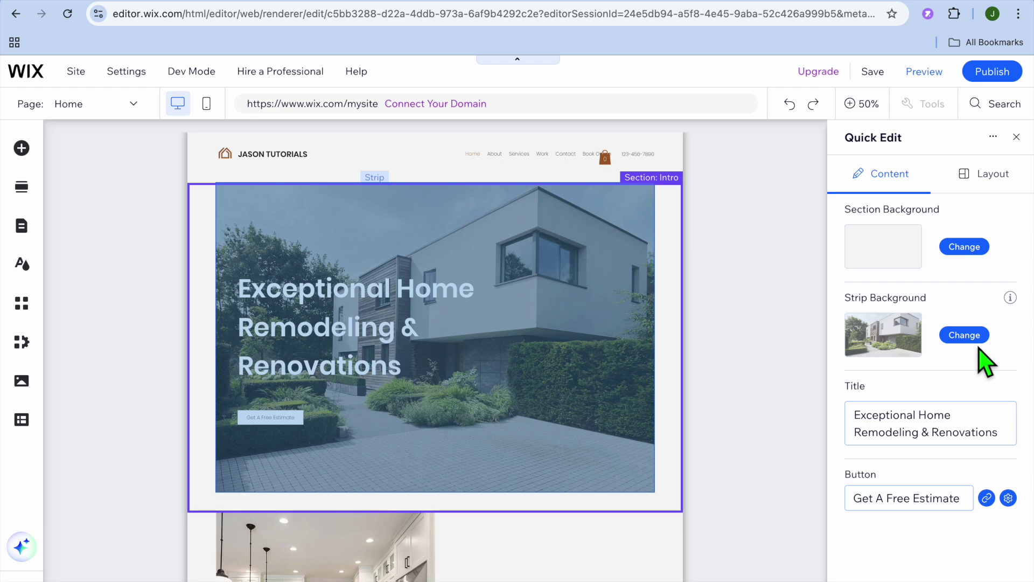
# Set the hero strip background to the house-at-sunset photo found by searching Wix media for 'HOME'.
pyautogui.click(965, 337)
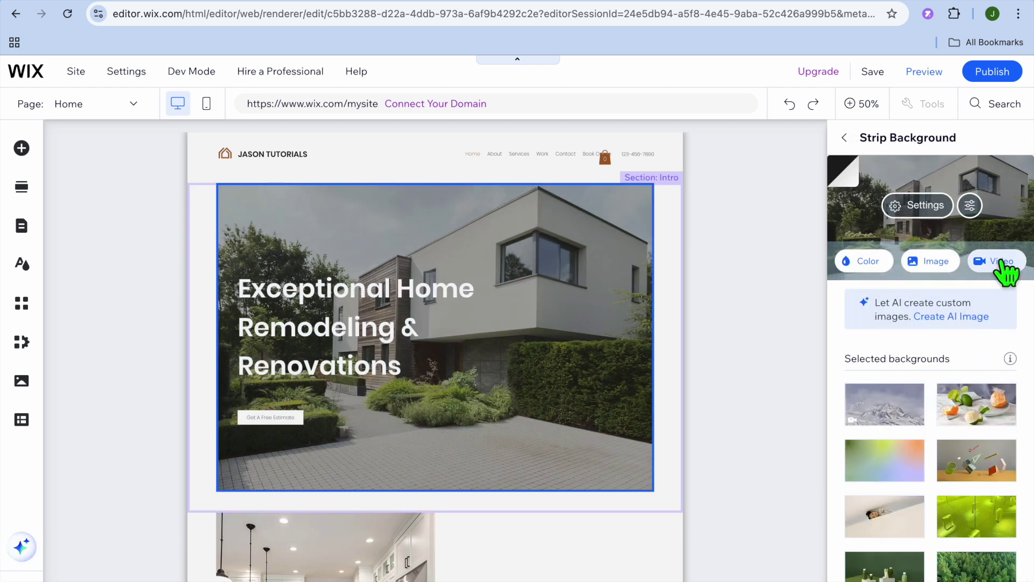
pyautogui.click(917, 264)
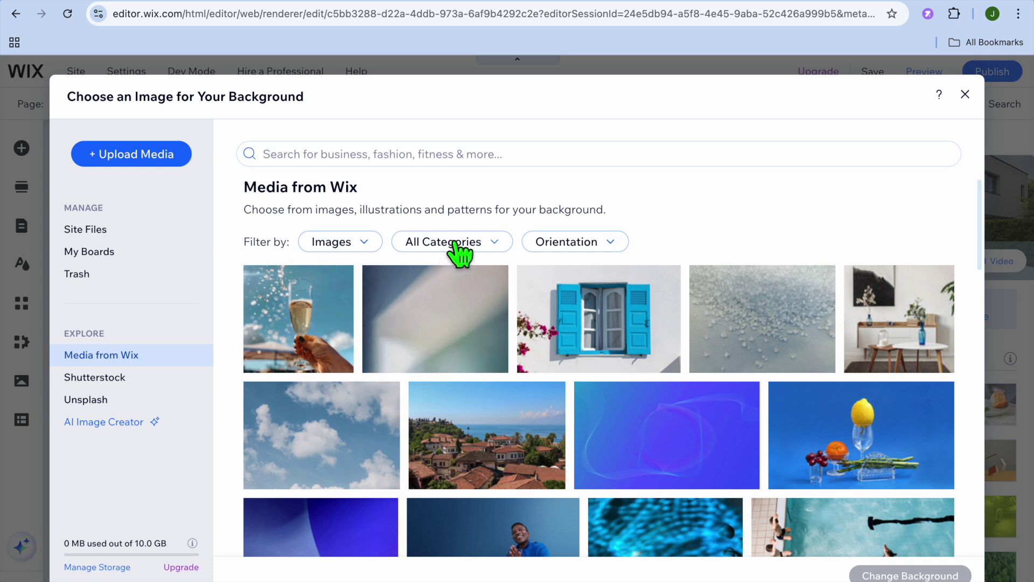
pyautogui.click(437, 162)
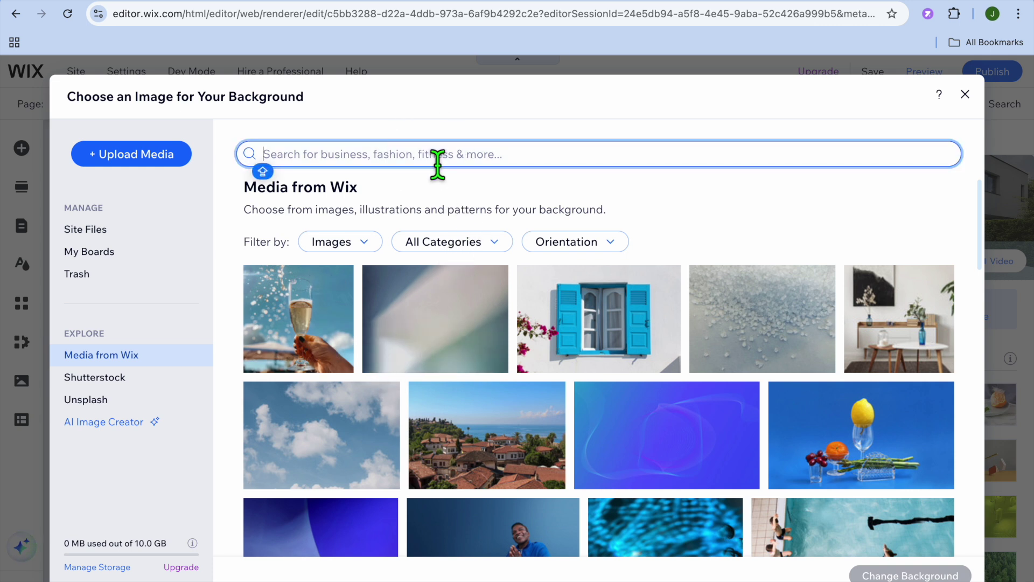
pyautogui.write('HO')
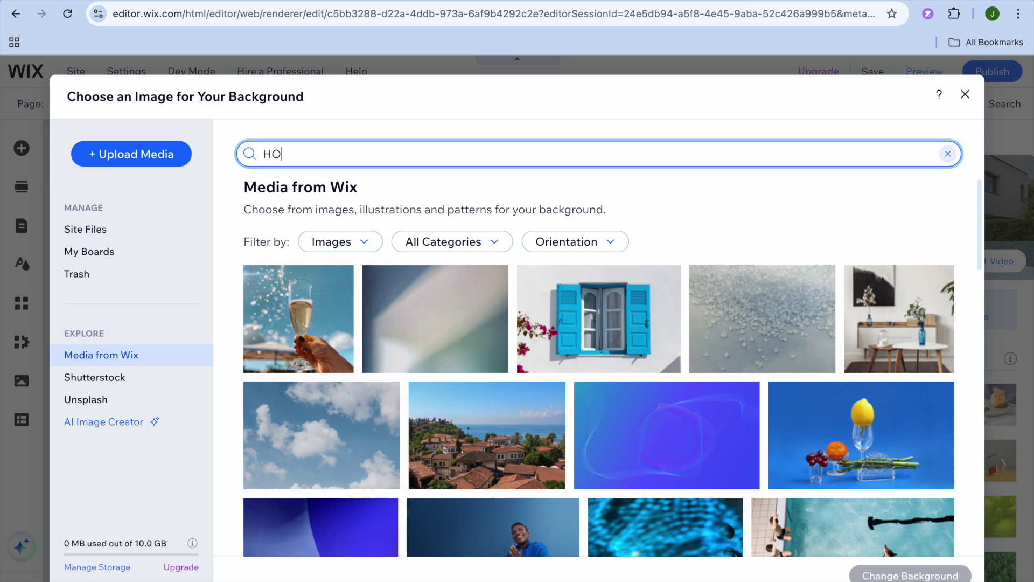
pyautogui.write('ME')
pyautogui.press('Return')
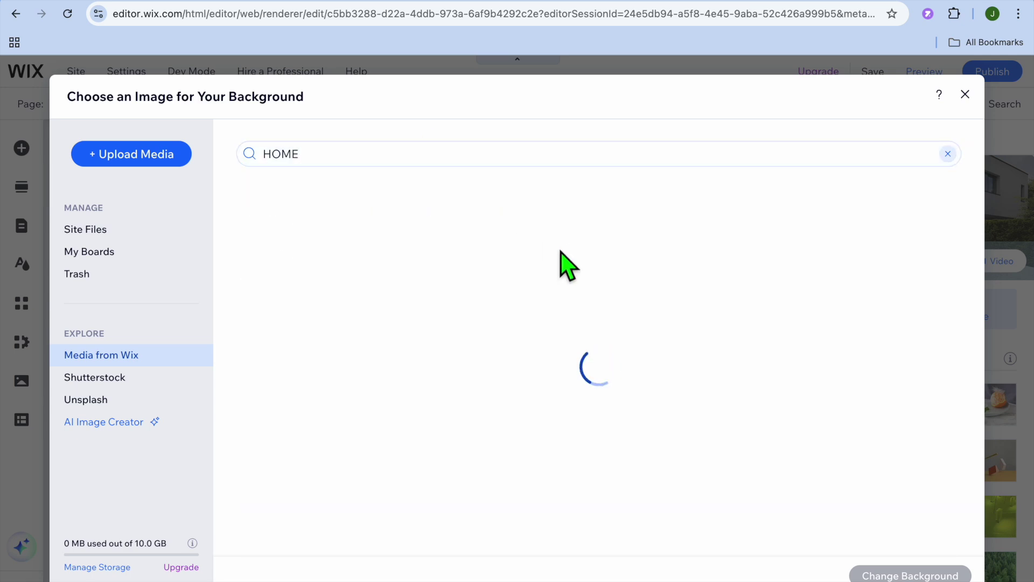
pyautogui.scroll(-3, 597, 388)
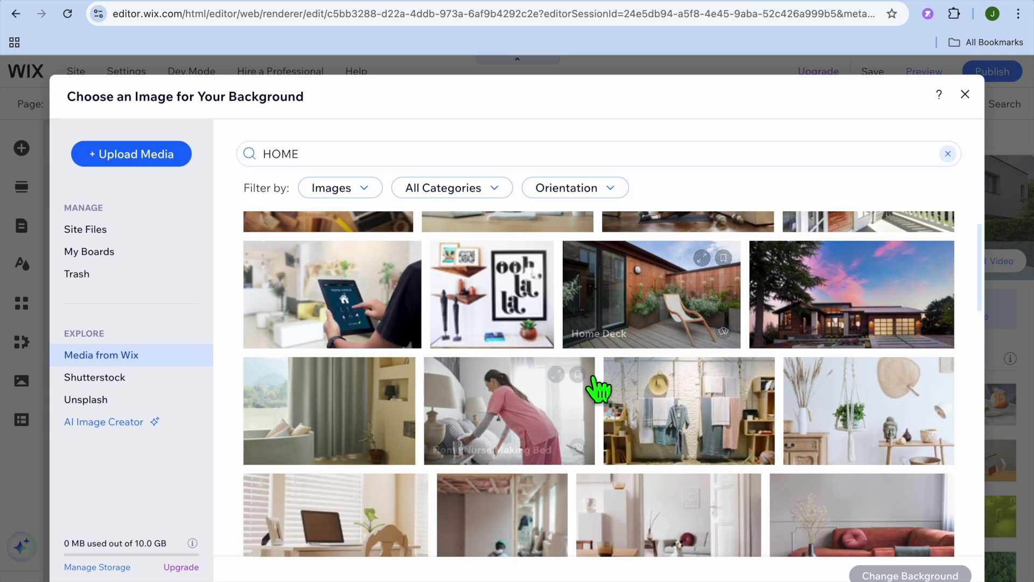
pyautogui.scroll(3, 596, 388)
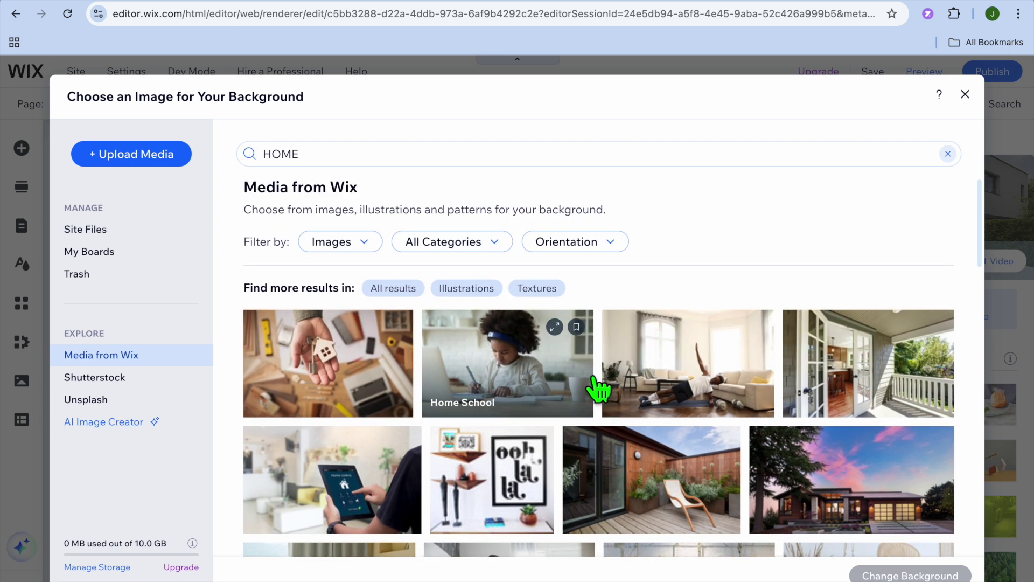
pyautogui.click(916, 512)
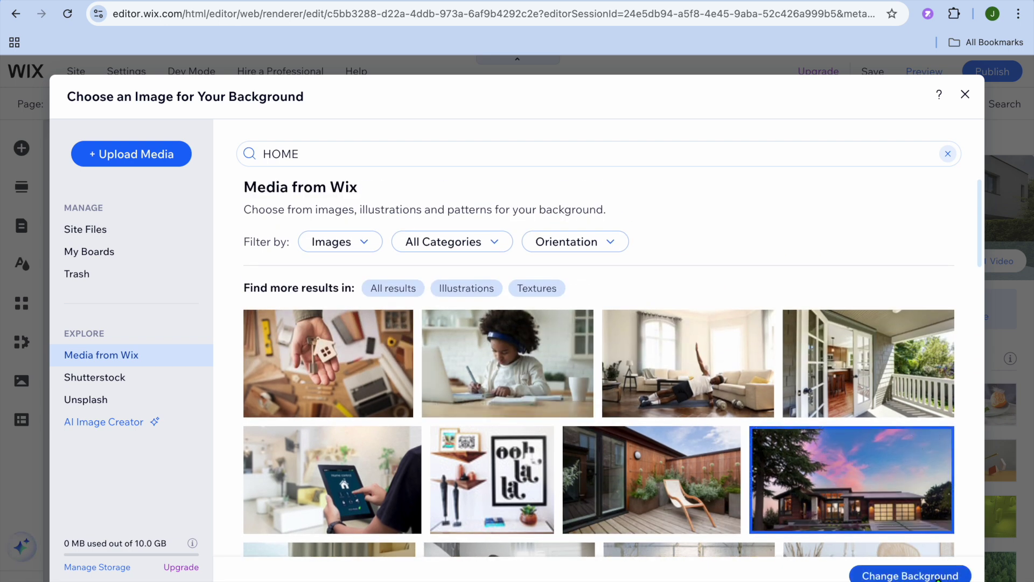
pyautogui.click(936, 576)
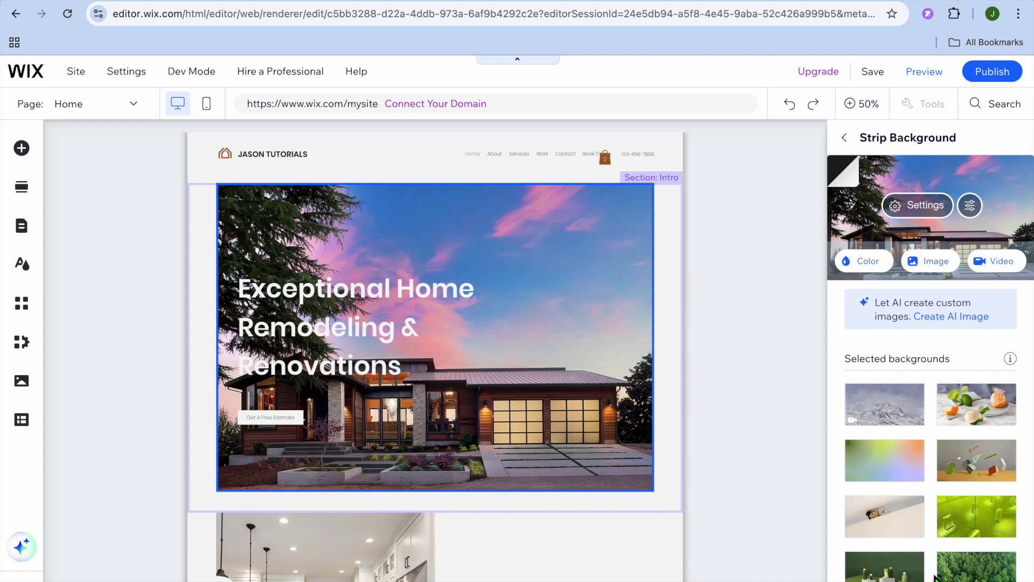
pyautogui.click(844, 137)
# Confirm the hero's Get A Free Estimate button links to the Contact page, leaving it unchanged.
pyautogui.scroll(-5, 672, 261)
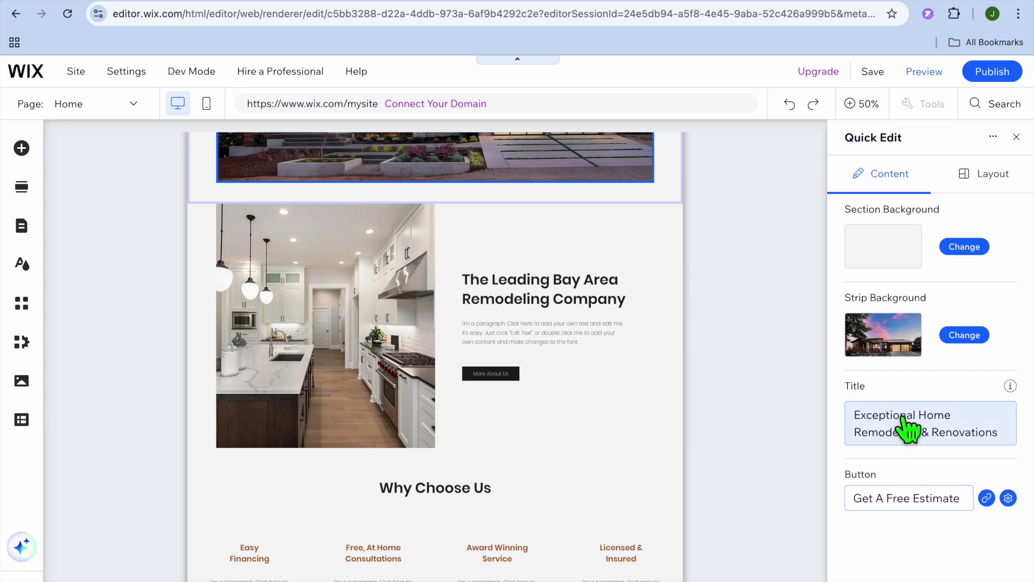
pyautogui.click(900, 498)
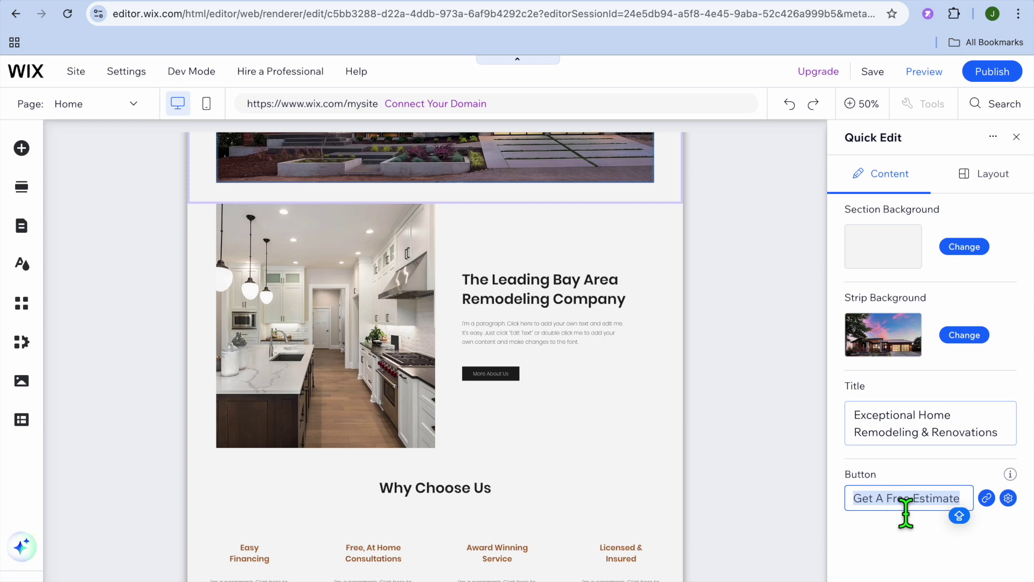
pyautogui.click(987, 499)
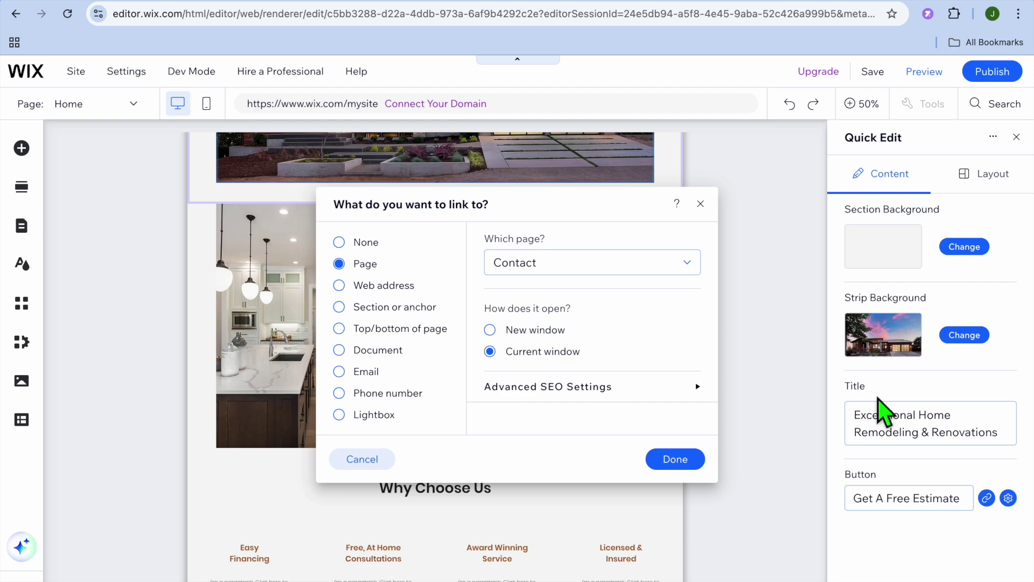
pyautogui.click(701, 204)
pyautogui.scroll(5, 626, 269)
pyautogui.scroll(-4, 627, 269)
pyautogui.scroll(-15, 625, 267)
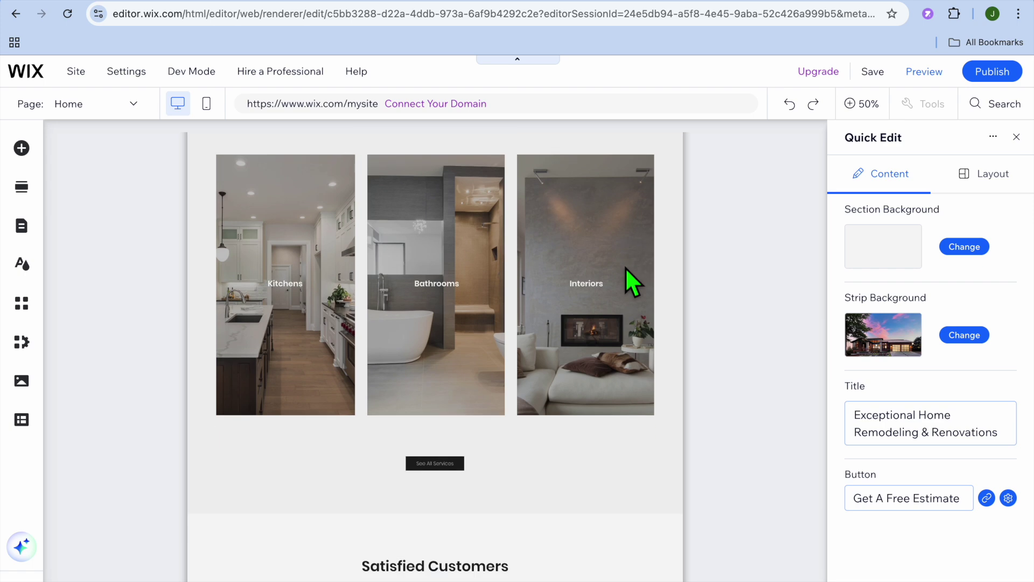
pyautogui.scroll(10, 626, 268)
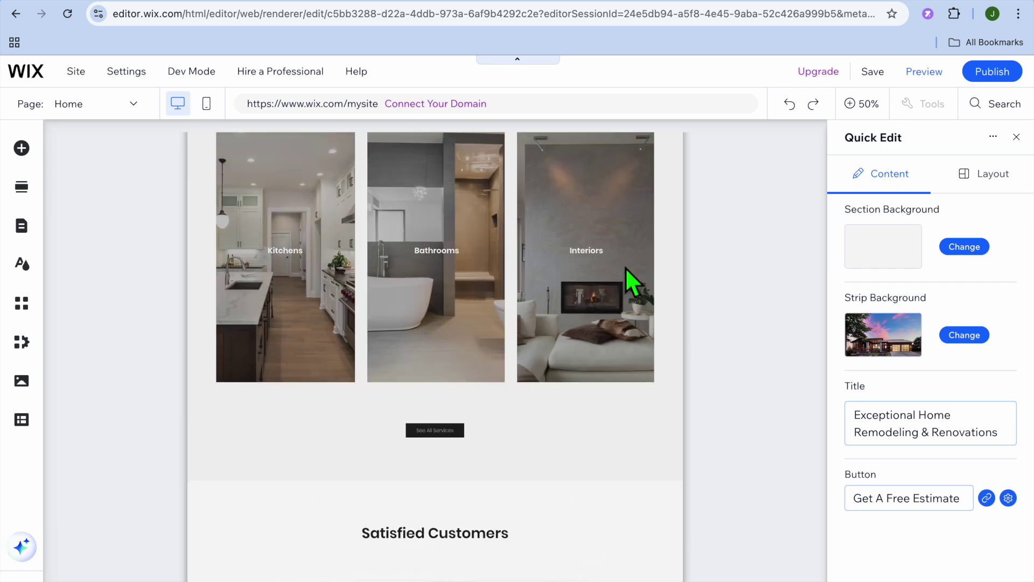
pyautogui.scroll(8, 625, 267)
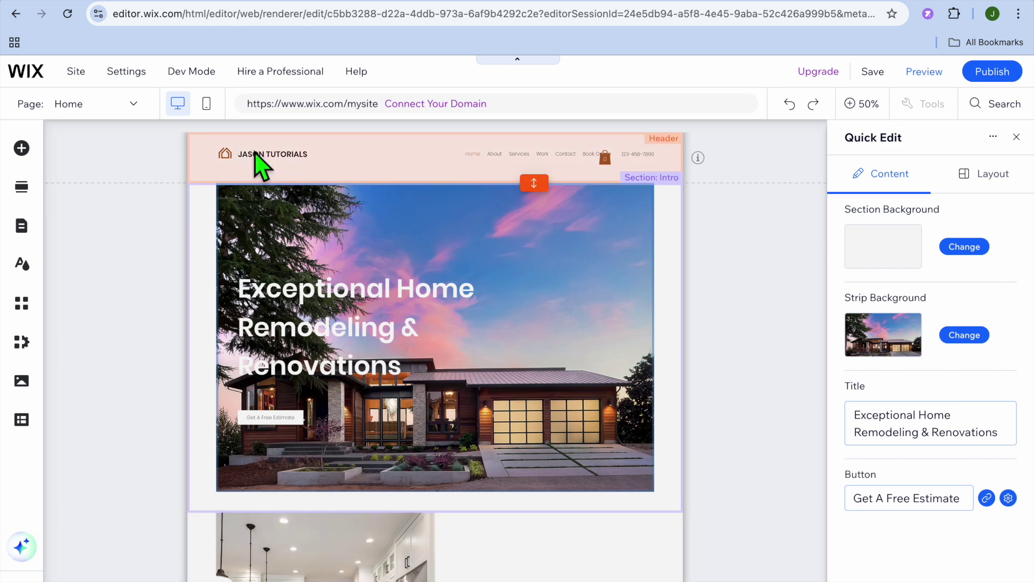
pyautogui.click(108, 104)
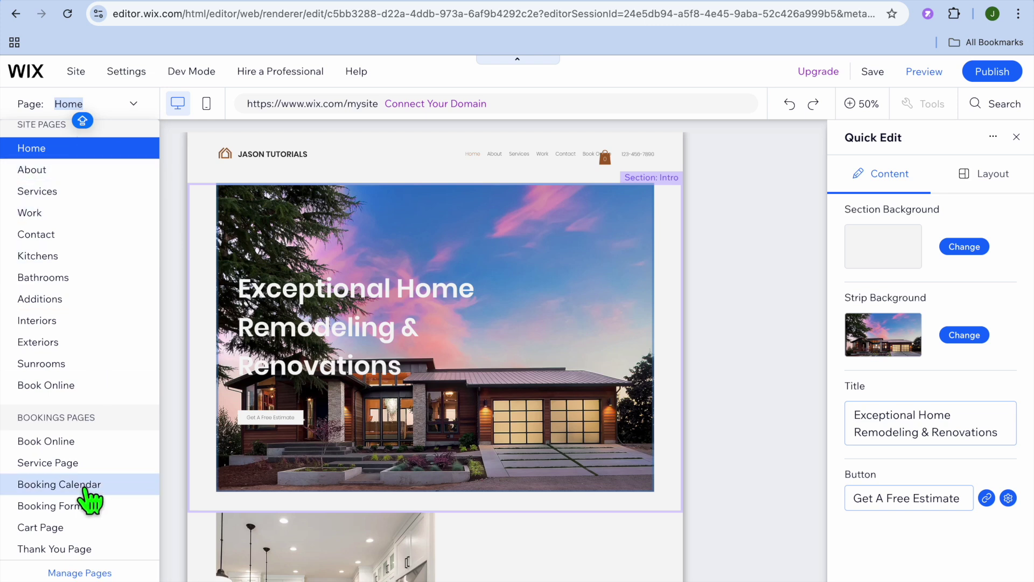
# Switch to the Contact page and review its heading, address, email, phone and form fields.
pyautogui.click(68, 237)
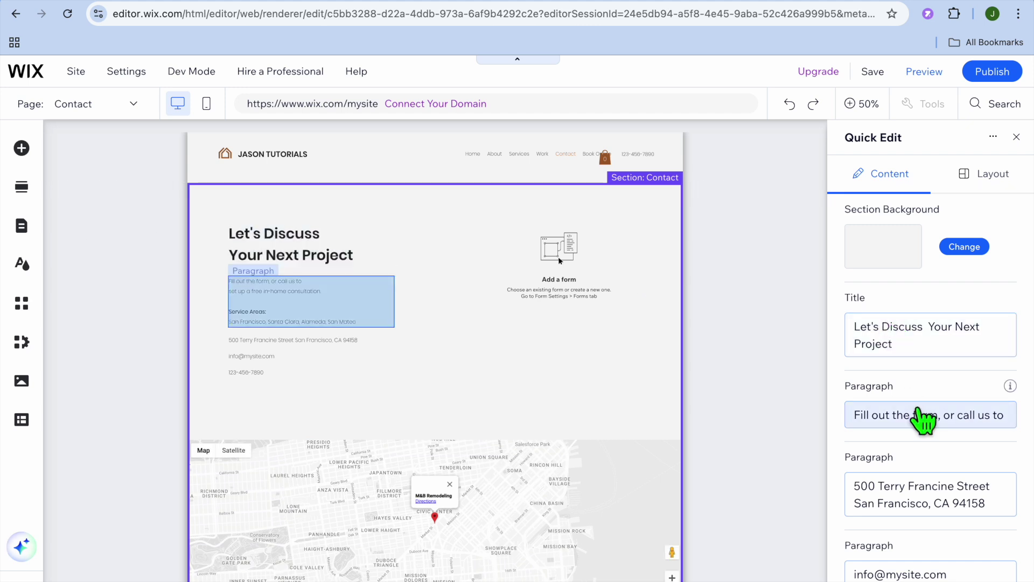
pyautogui.scroll(-4, 921, 418)
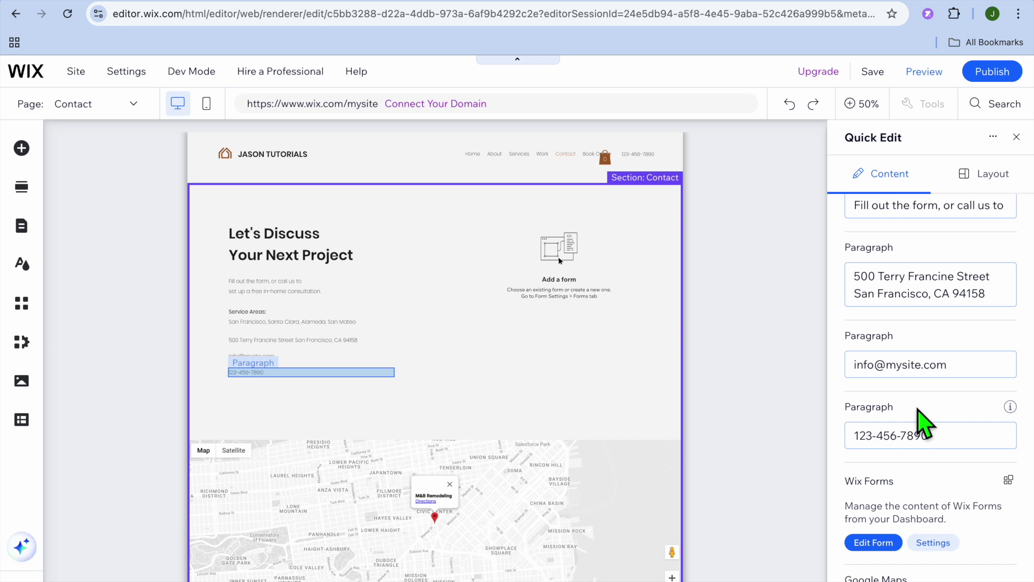
pyautogui.scroll(-1, 923, 423)
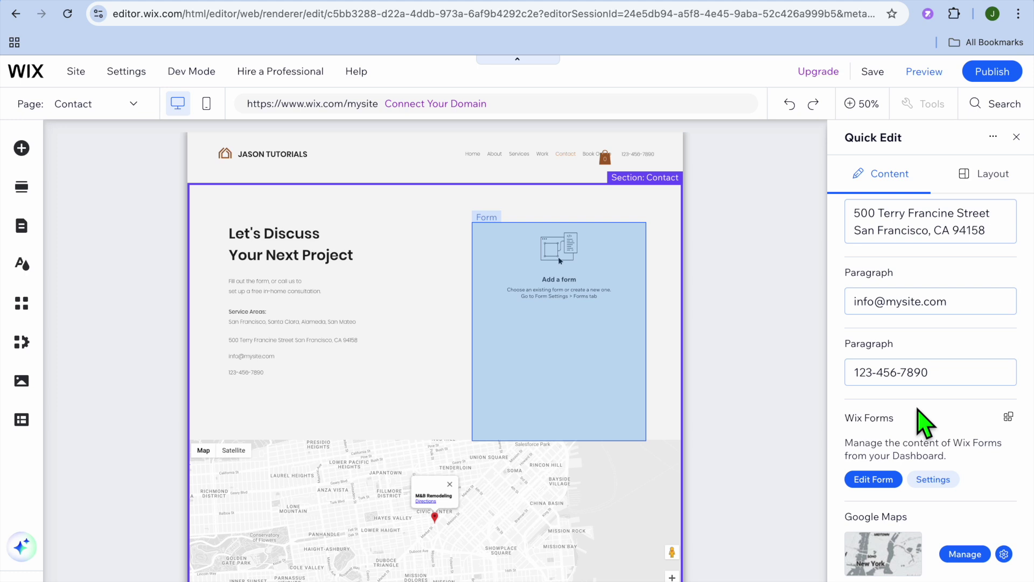
pyautogui.scroll(5, 926, 423)
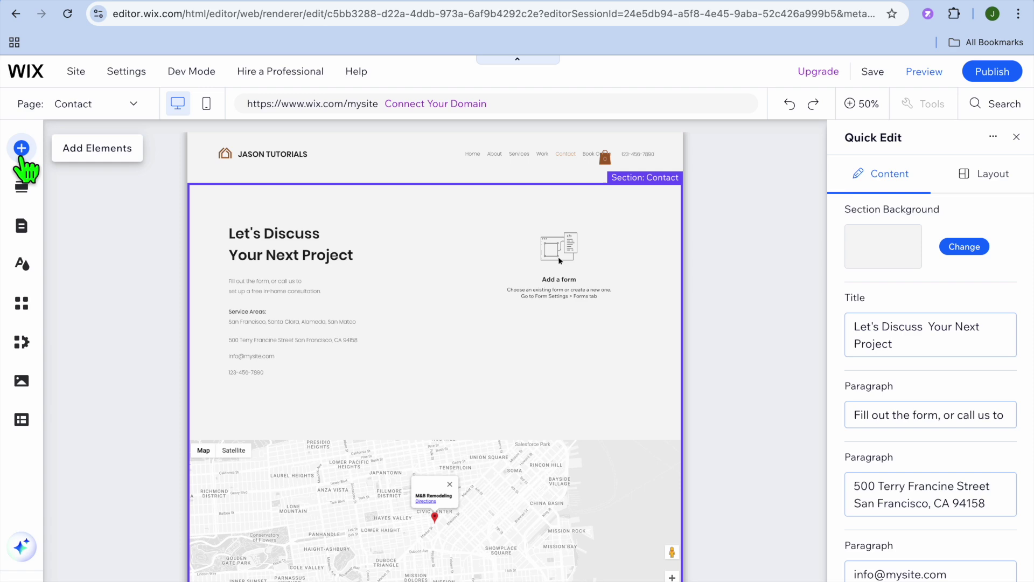
# Browse the Contact & Forms elements, close the element library, and preview the page.
pyautogui.click(22, 148)
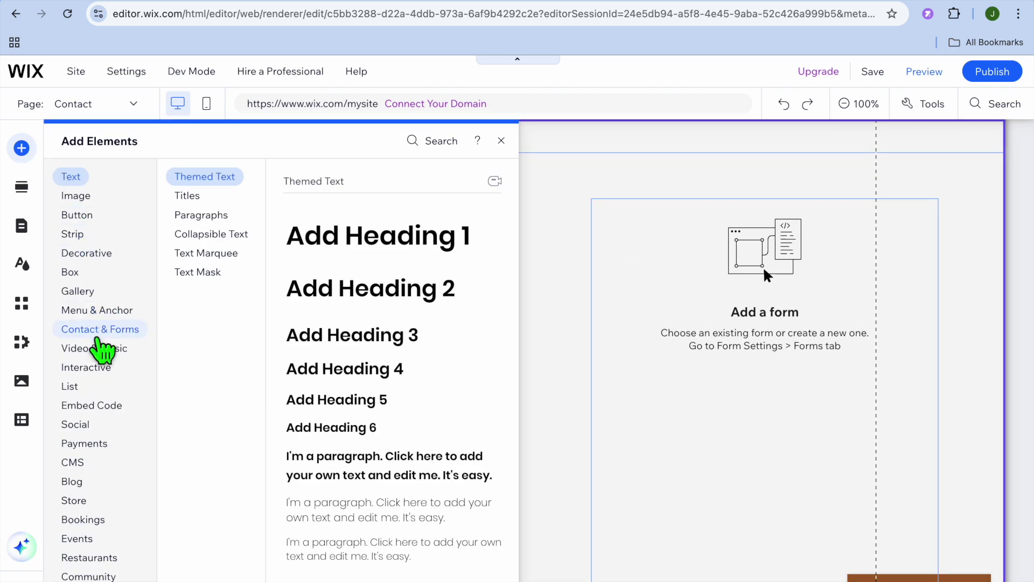
pyautogui.click(99, 329)
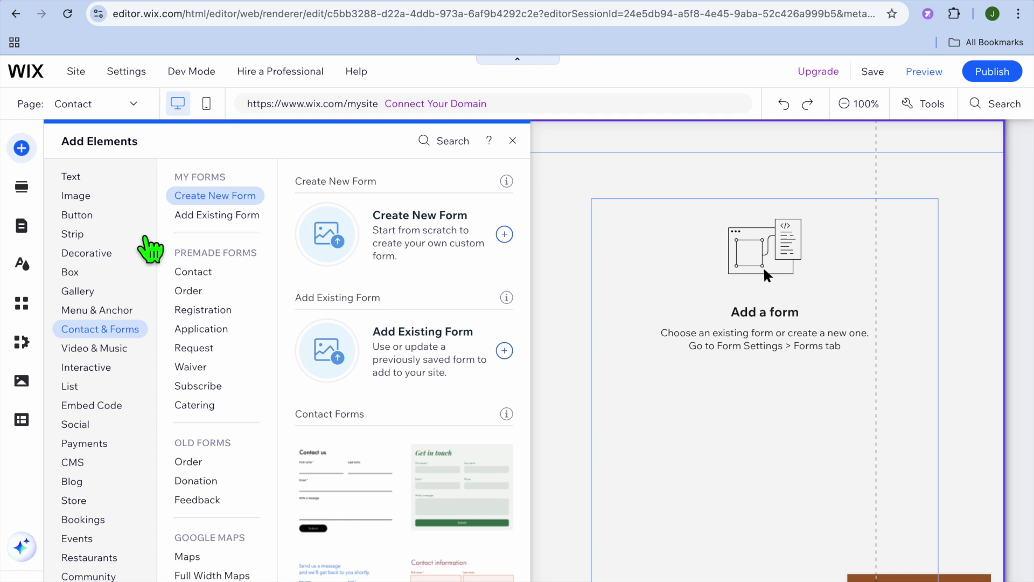
pyautogui.click(512, 141)
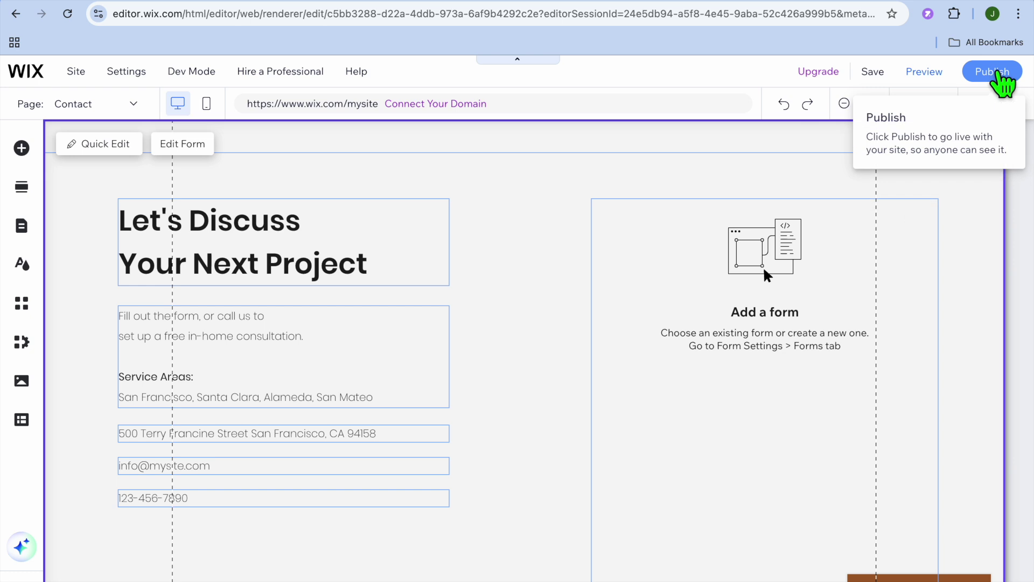
pyautogui.click(928, 74)
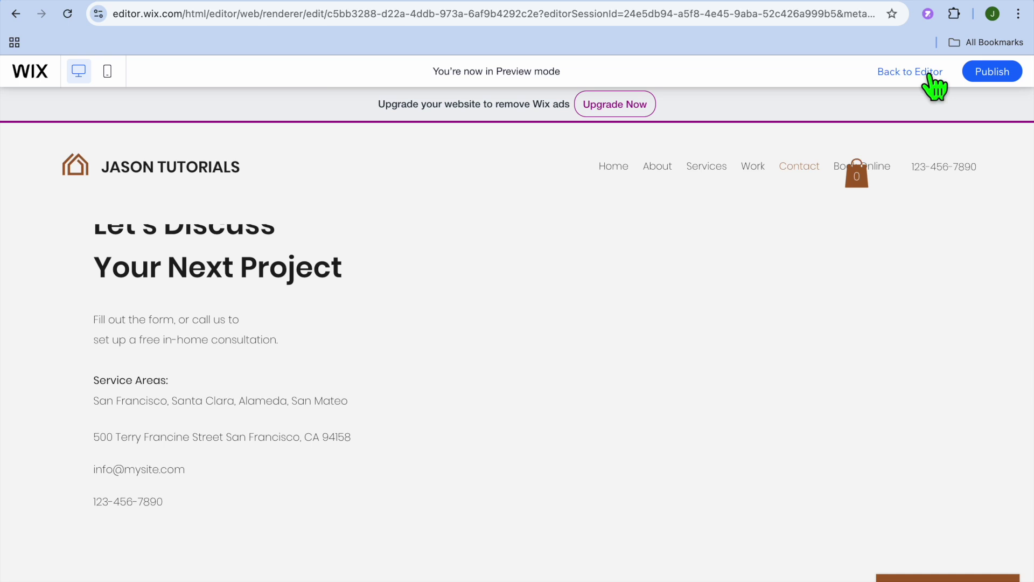
# Scroll the previewed Contact page down to the map and footer and back up.
pyautogui.scroll(2, 705, 288)
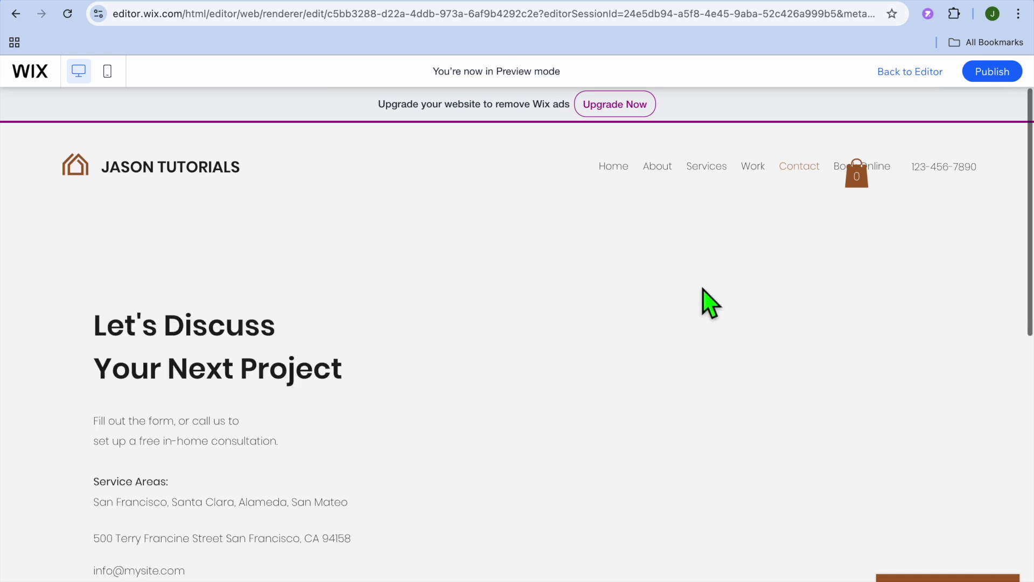
pyautogui.scroll(-12, 706, 302)
pyautogui.scroll(12, 706, 302)
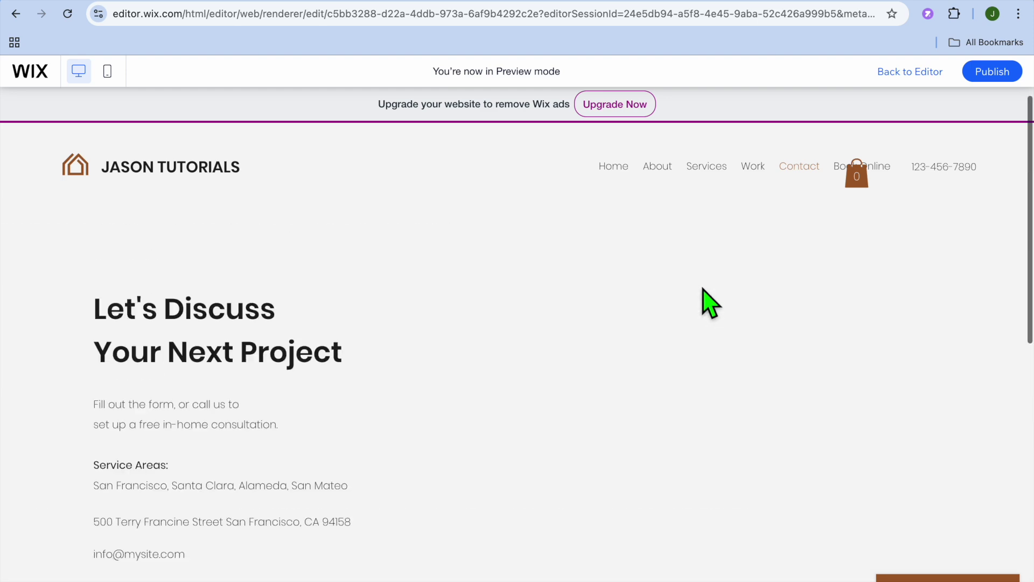
pyautogui.scroll(-10, 711, 303)
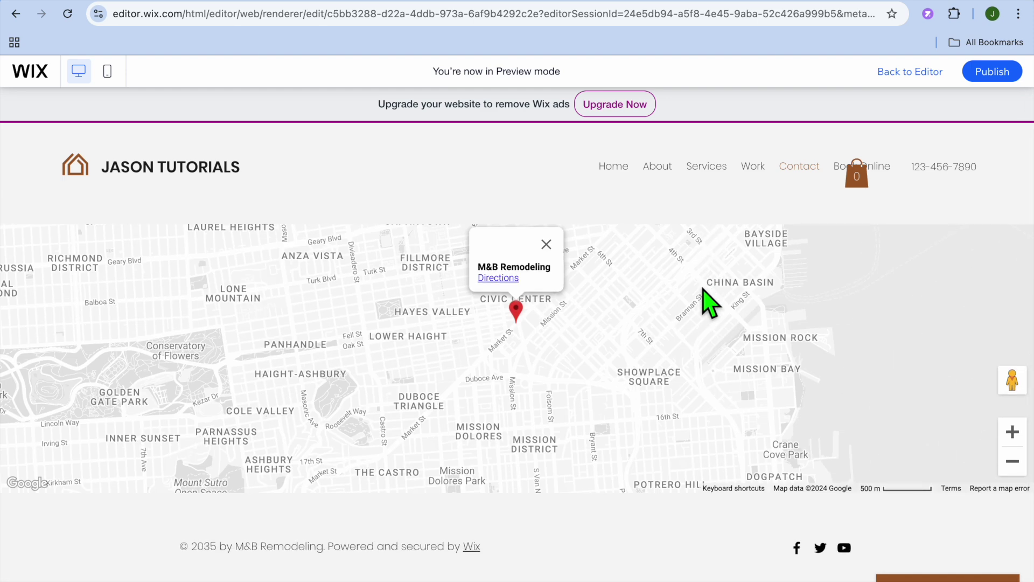
pyautogui.scroll(10, 710, 302)
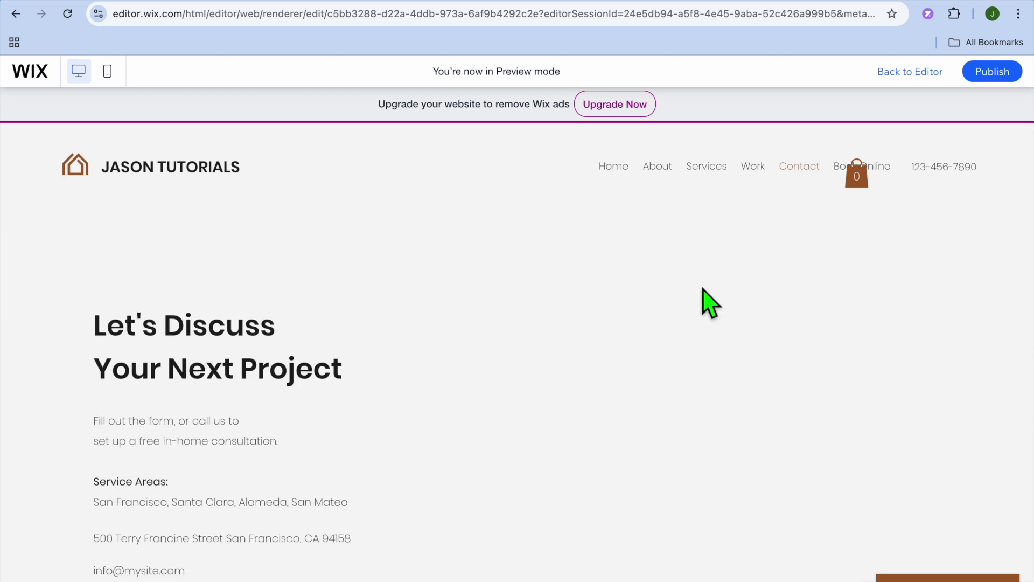